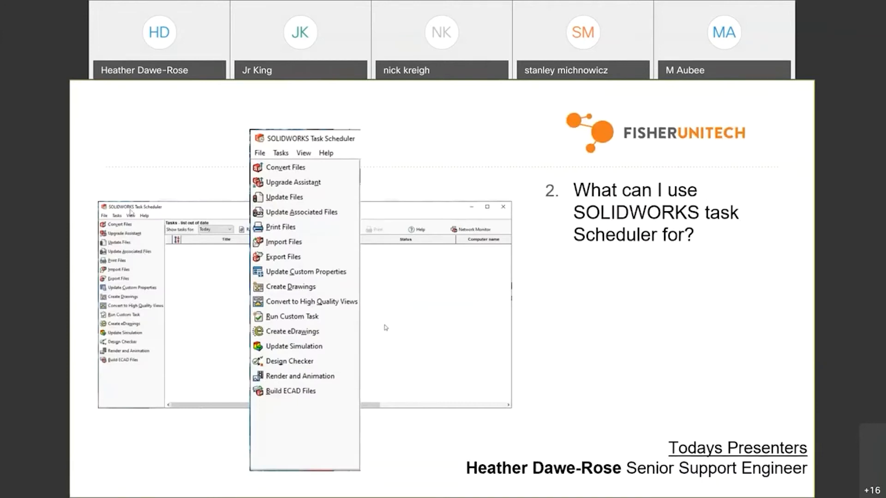
Switch to SOLIDWORKS Task Scheduler and start a Convert Files task for the Lesson01 folder in Essentials 2016 on the Desktop.
key("super")
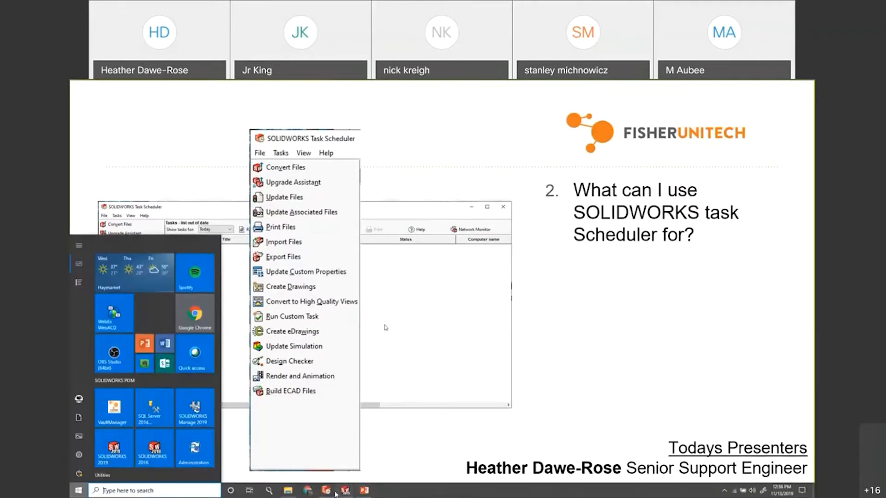
left_click(332, 492)
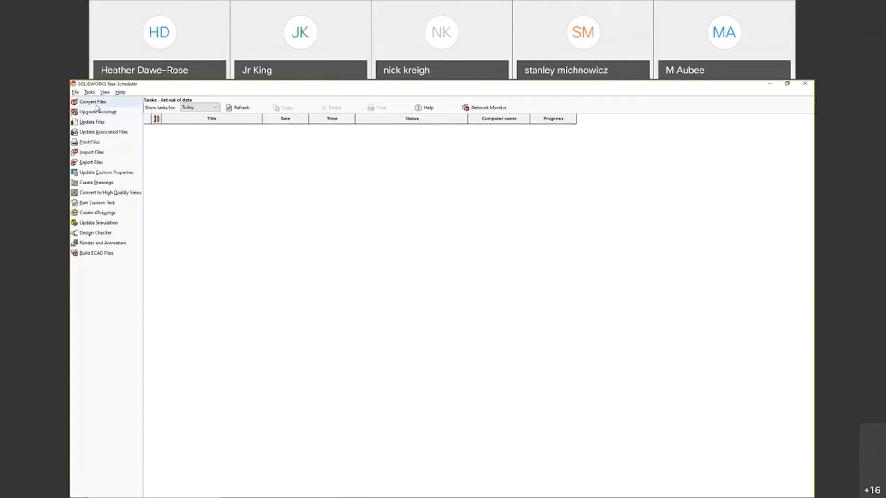
left_click(95, 102)
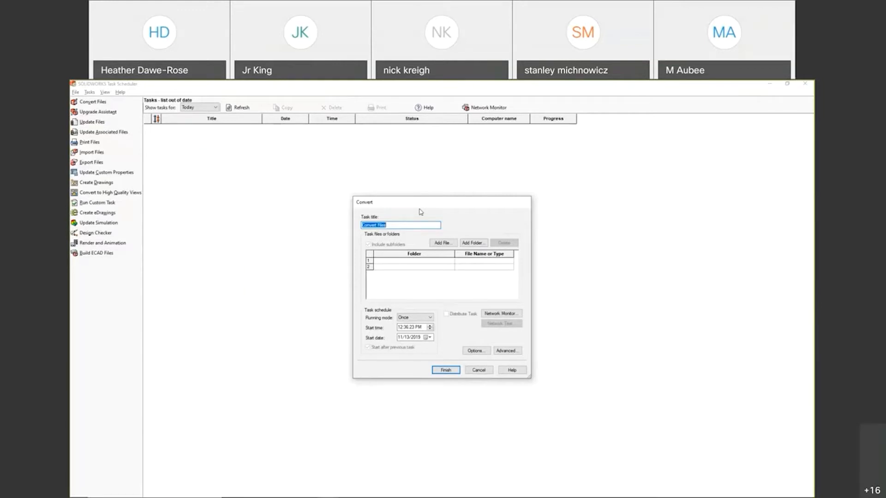
left_click(472, 245)
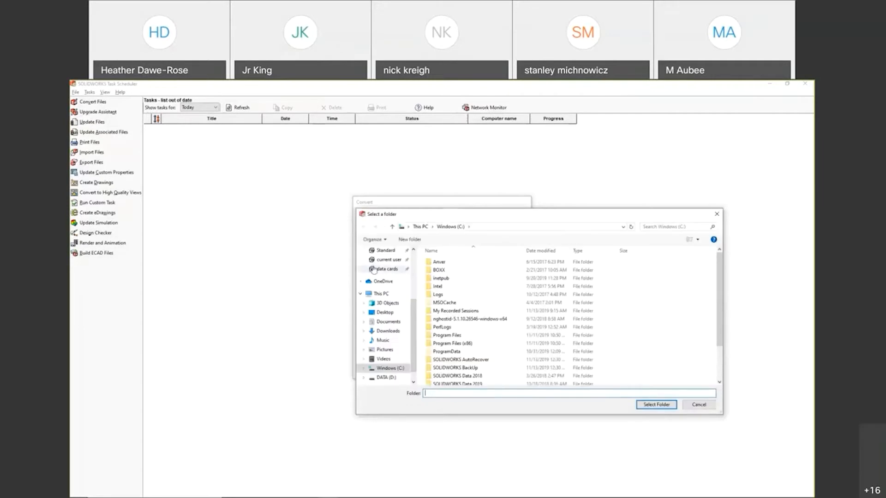
scroll(374, 270, "up", 3)
left_click(384, 265)
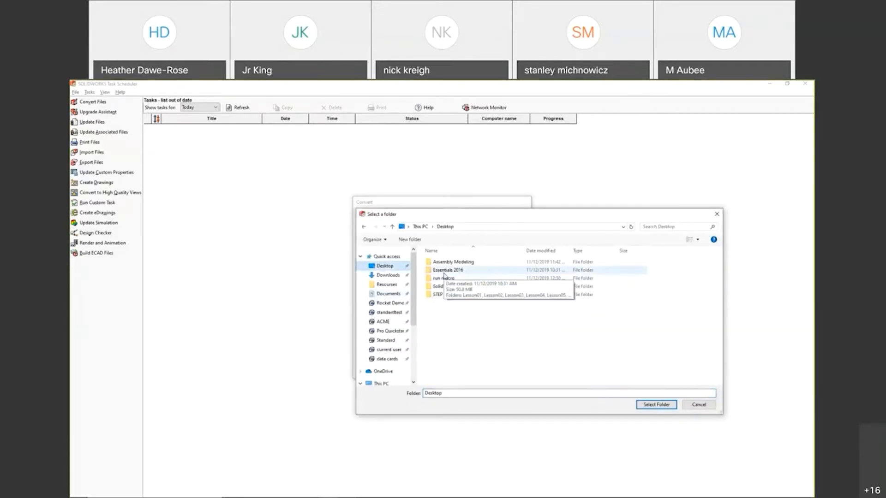
double_click(443, 272)
left_click(442, 264)
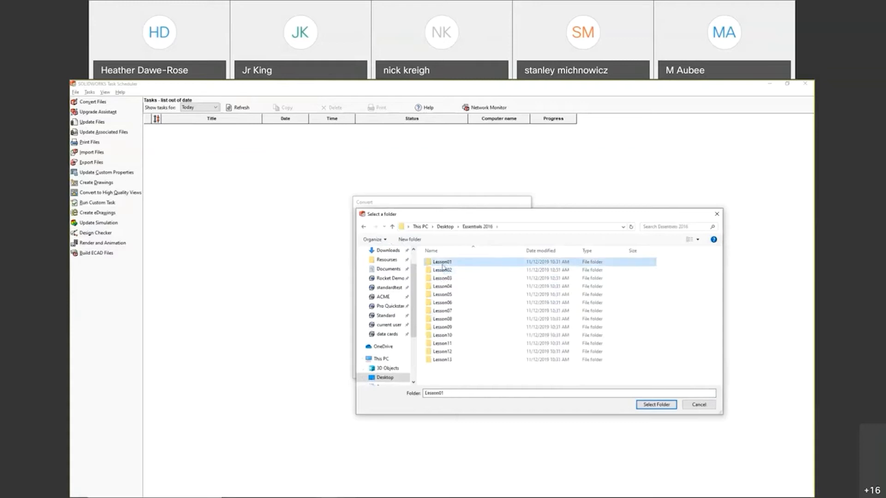
left_click(657, 408)
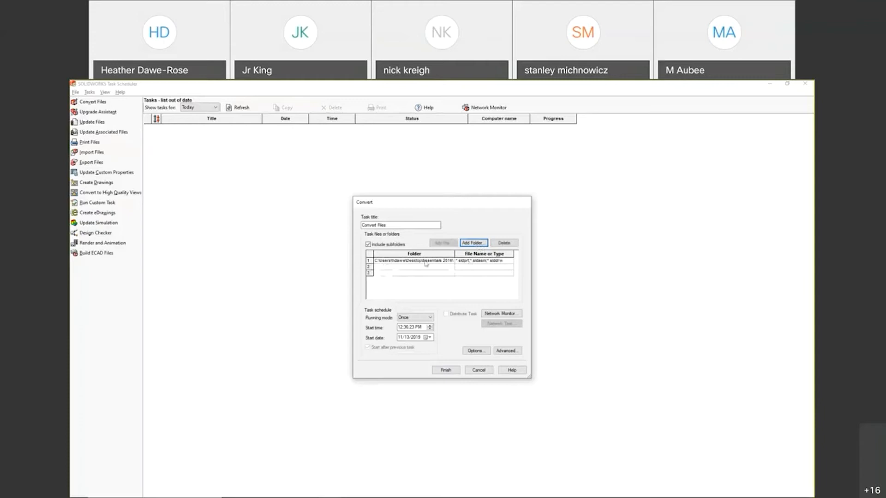
Review the conversion task's advanced options, including the working folder, time-out and Run Minimized setting.
left_click(508, 351)
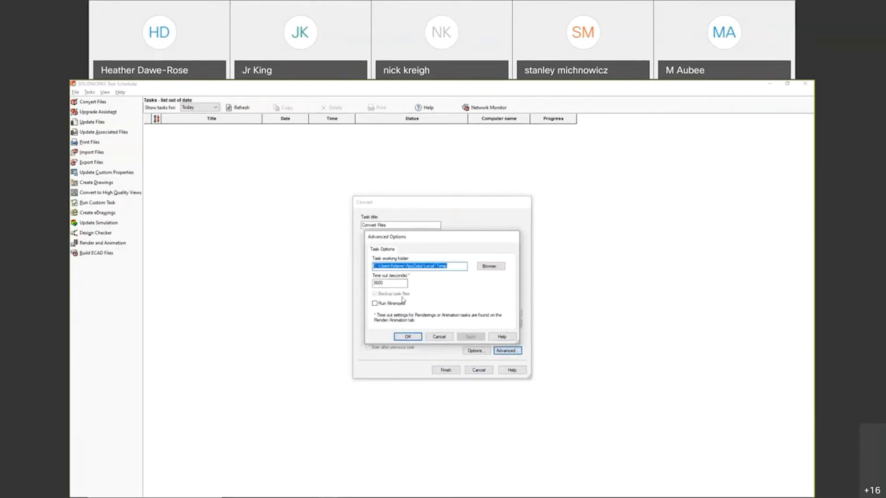
left_click_drag(404, 283, 373, 283)
left_click(442, 265)
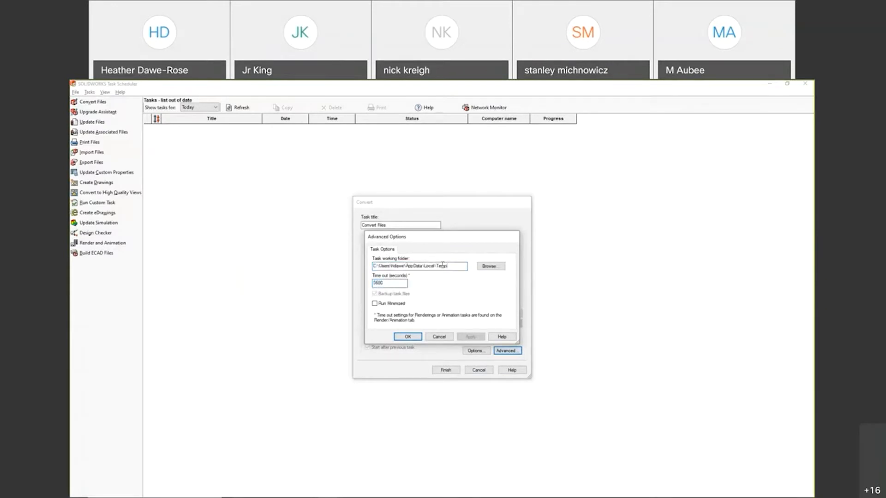
left_click_drag(443, 266, 345, 266)
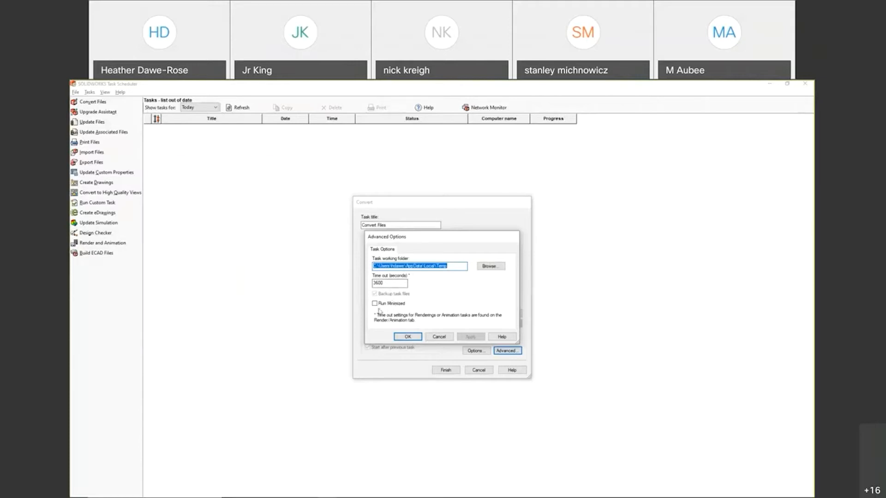
left_click(407, 337)
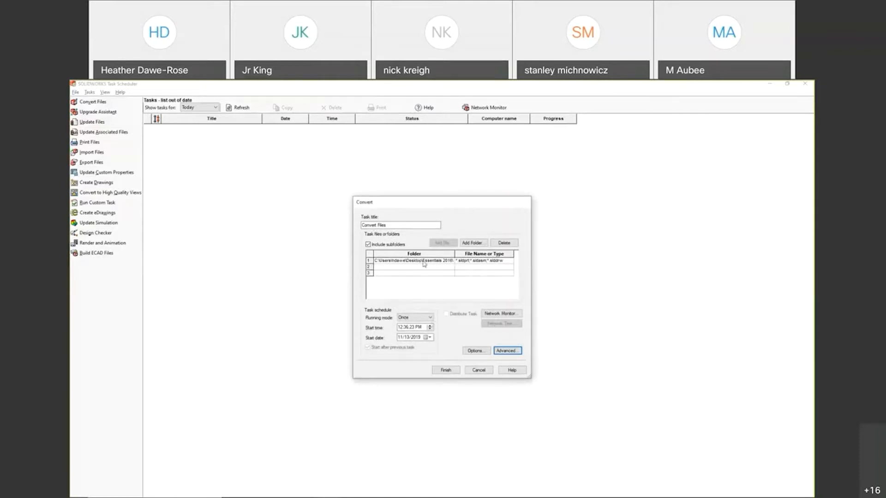
Set the conversion task's running mode to Once and schedule it with the default convert options.
left_click(431, 319)
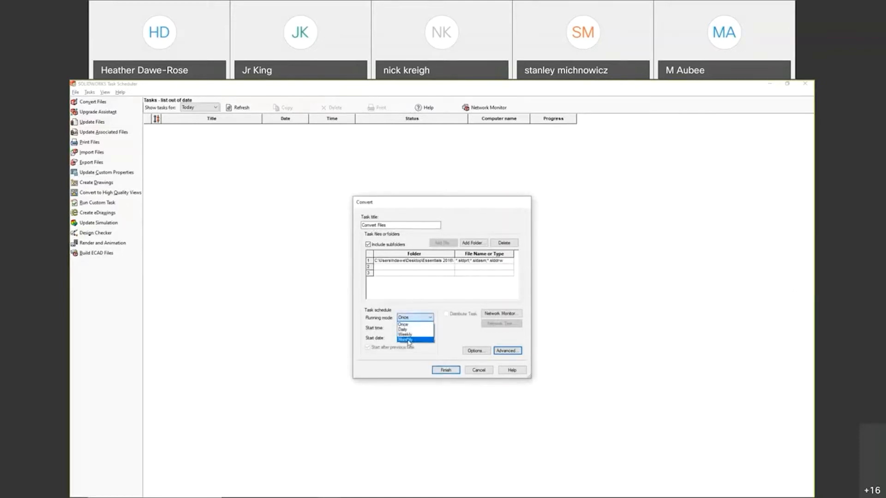
left_click(406, 324)
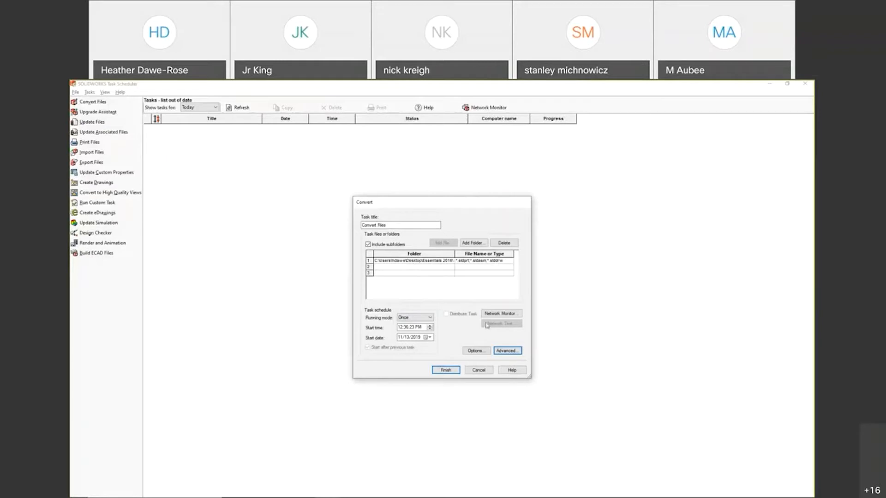
left_click(475, 352)
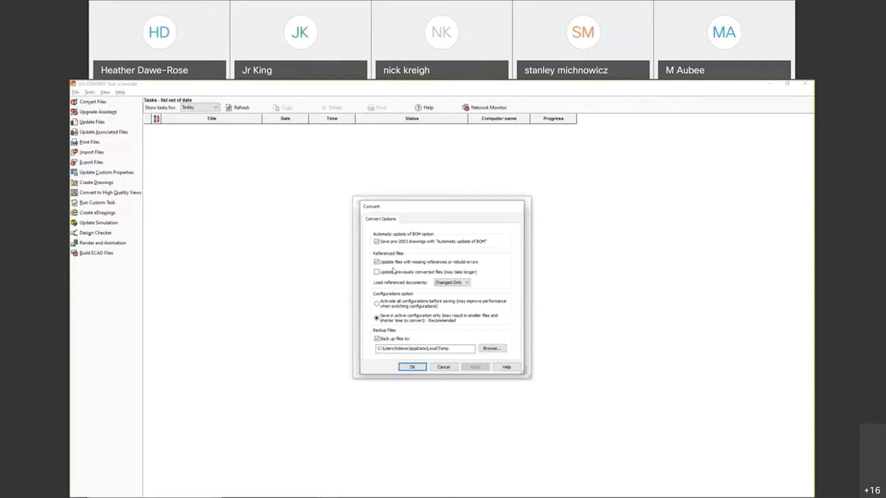
left_click(405, 368)
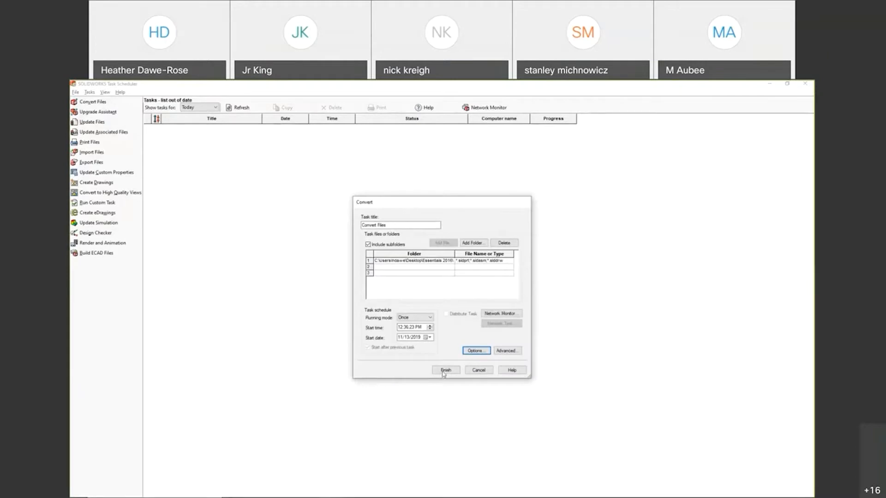
left_click(445, 370)
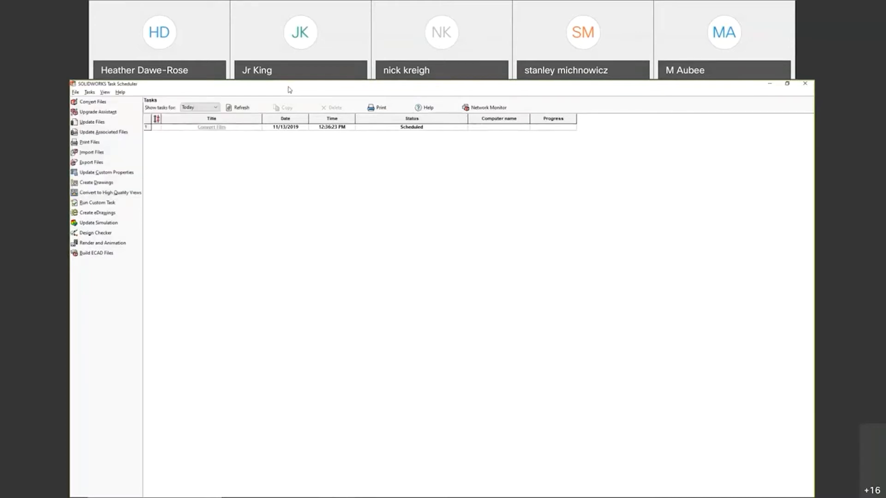
Check the SOLIDWORKS window running the conversion, return to Task Scheduler and expand the Convert Files subtasks to examine their status.
mouse_move(326, 492)
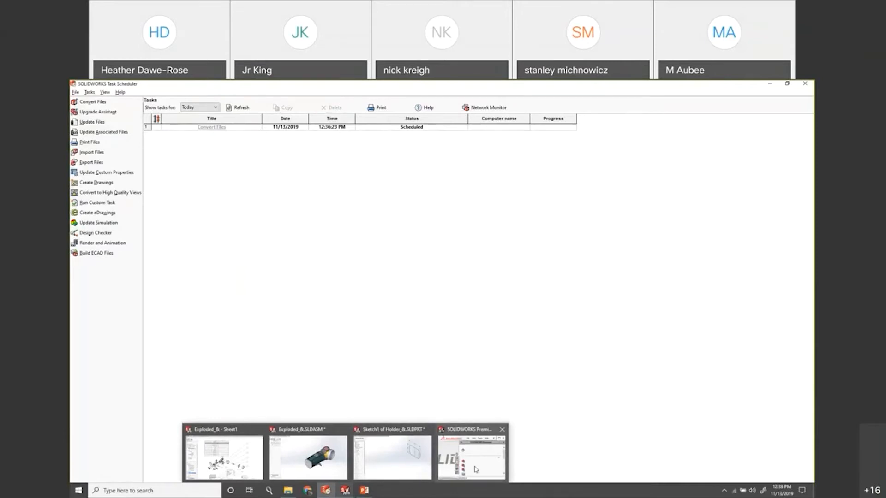
left_click(475, 469)
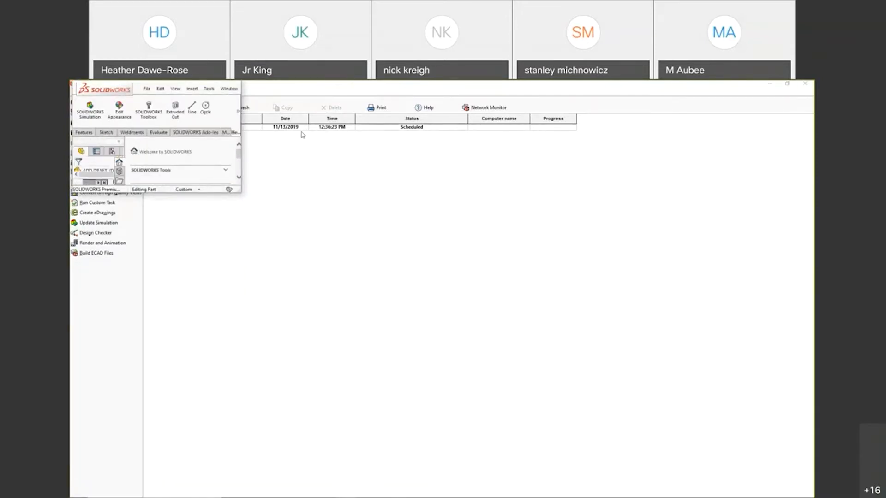
key("alt+Tab")
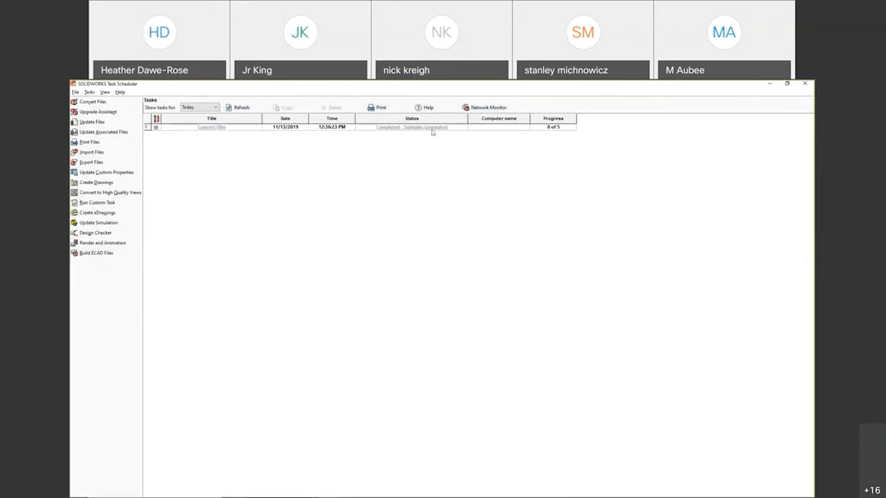
left_click(156, 127)
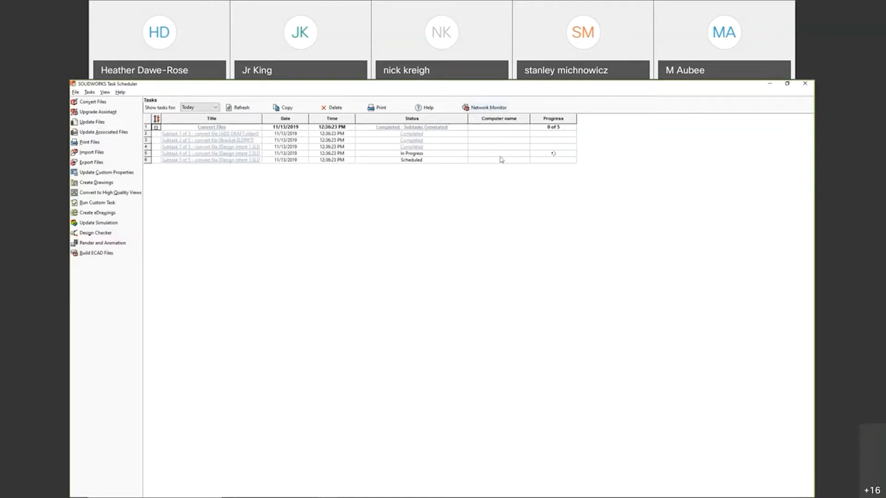
View the Network Monitor's setup options for the Coordinator and Node Computer roles, then close it.
left_click(500, 107)
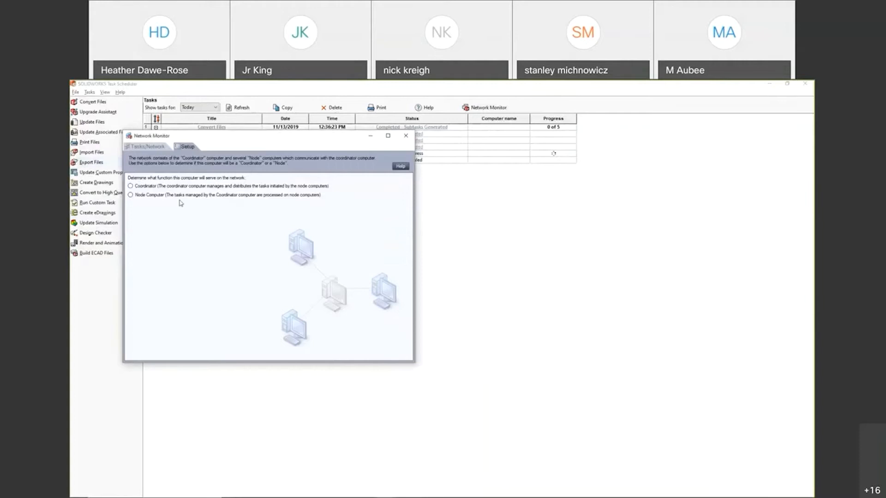
left_click(405, 135)
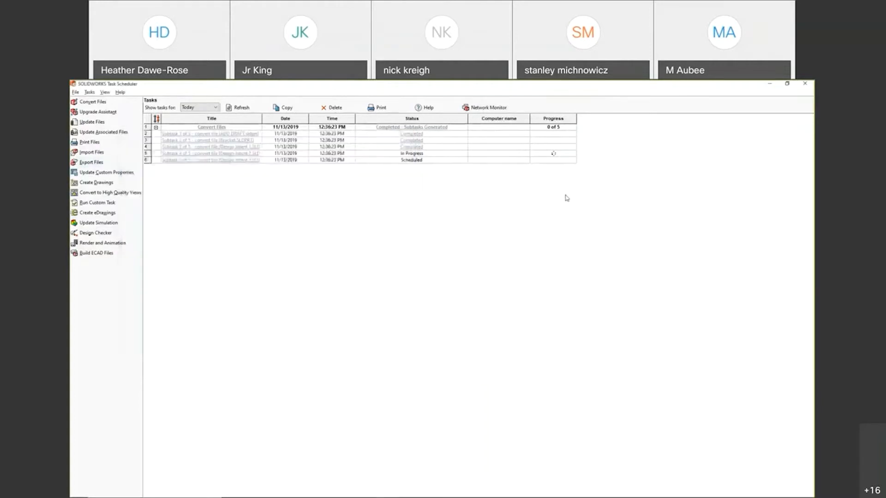
mouse_move(449, 495)
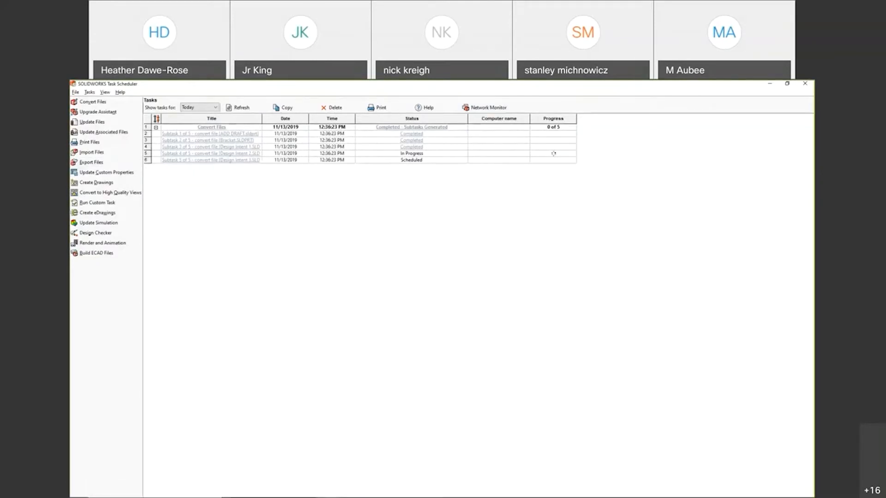
Start an Upgrade Assistant task with SOLIDWORKS 2018 SP05 as the earlier version.
left_click(88, 113)
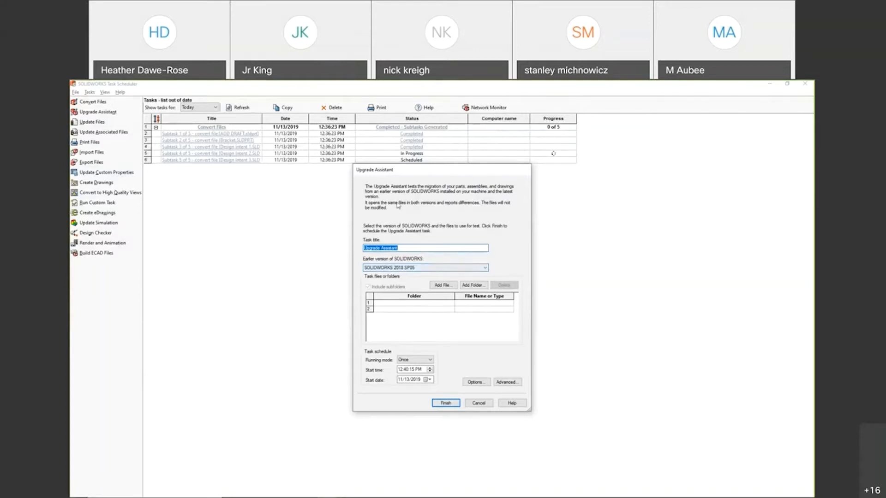
left_click(478, 403)
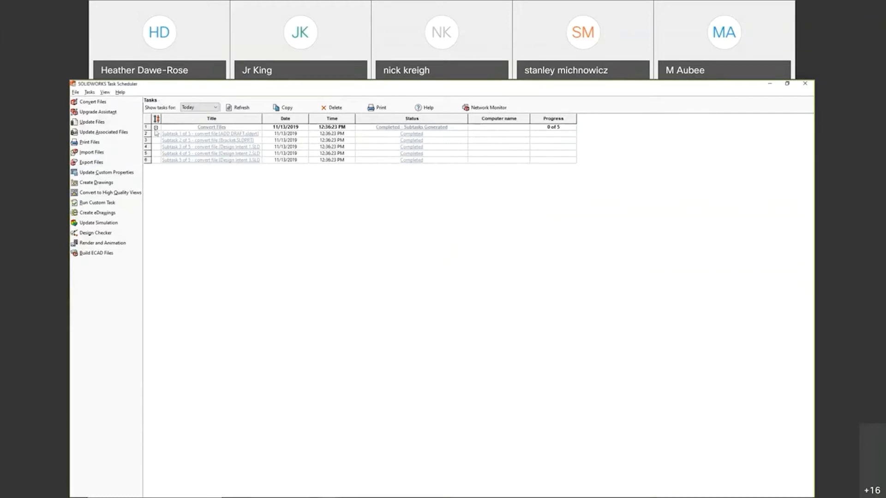
left_click(101, 113)
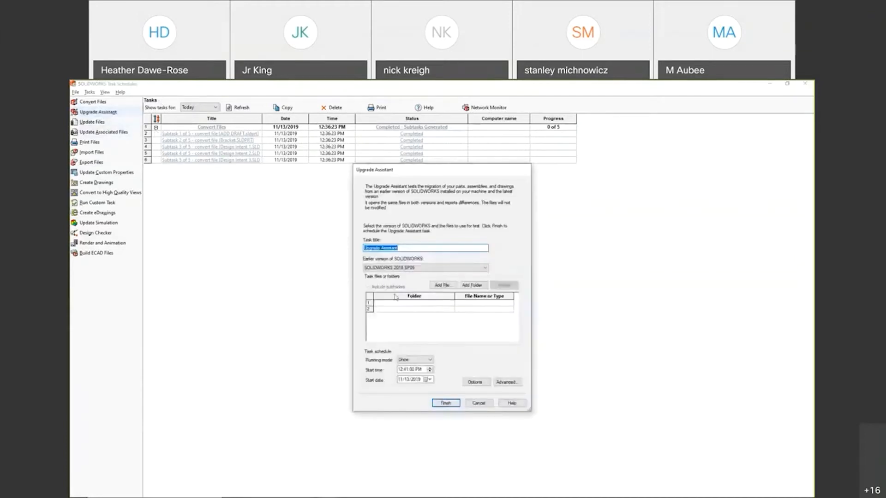
left_click(452, 269)
left_click(452, 275)
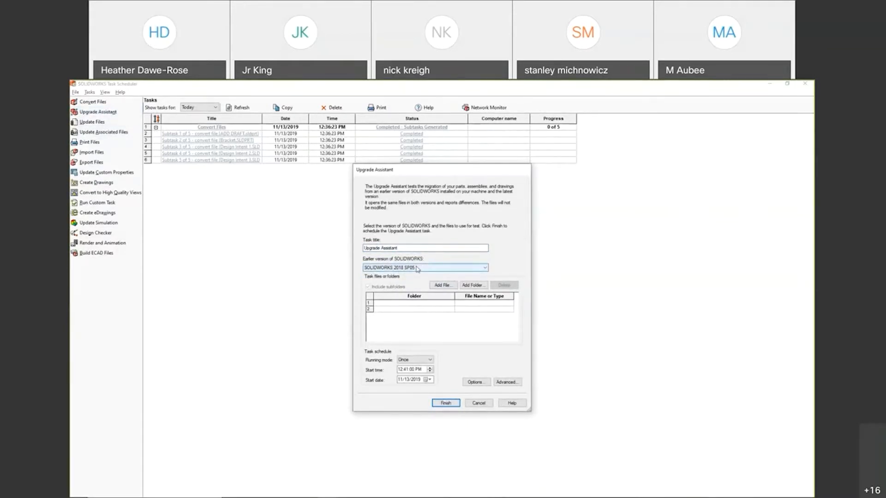
Add Plate_&.SLDPRT from Lesson02's Completed Case Study folder to the Upgrade Assistant task and schedule it.
left_click(450, 286)
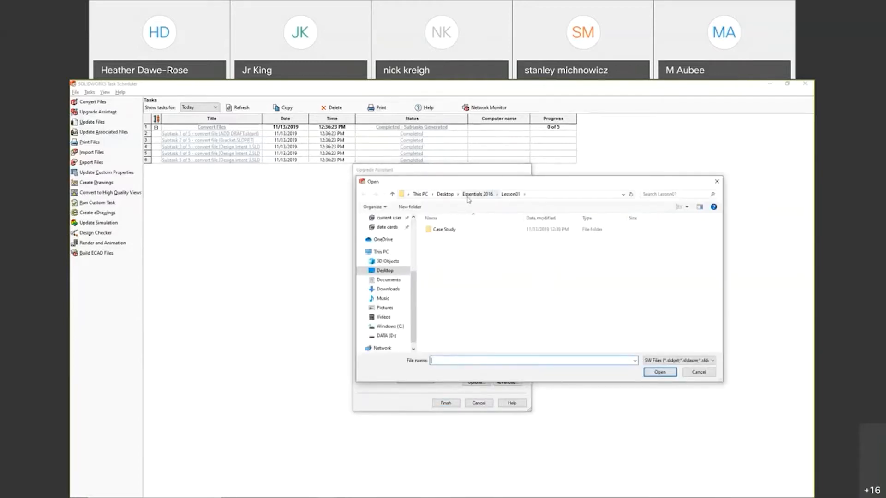
left_click(469, 195)
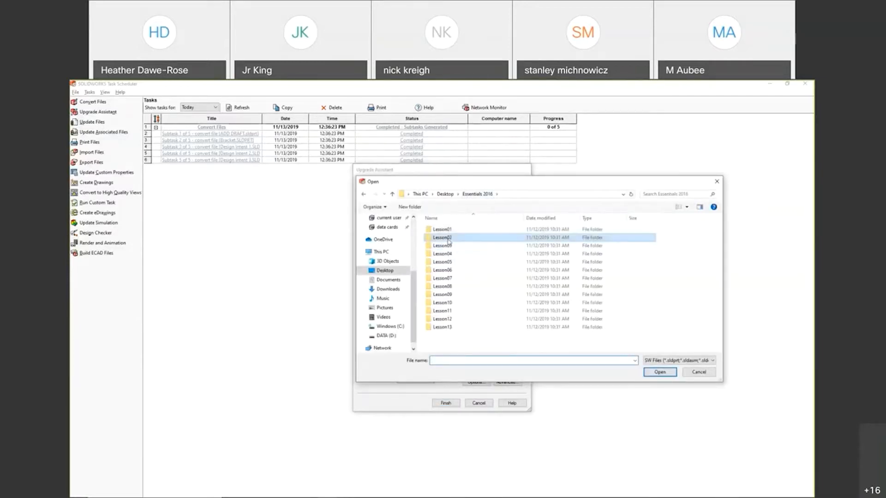
double_click(448, 239)
double_click(447, 230)
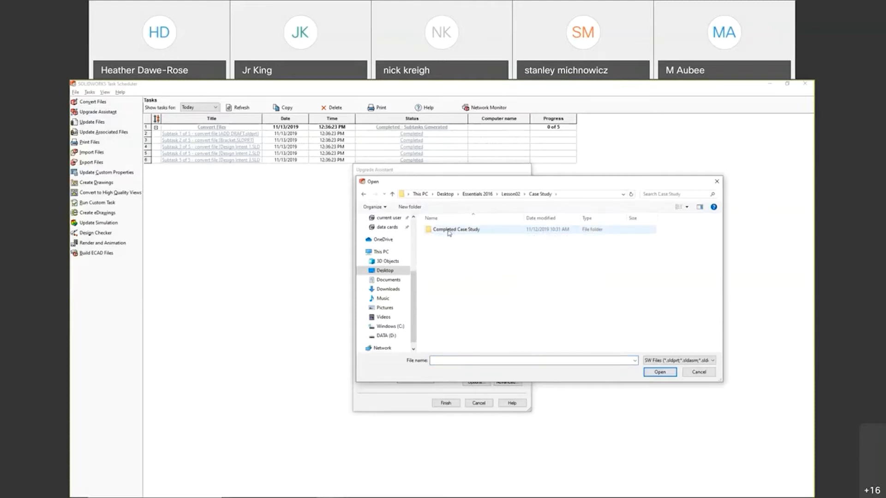
double_click(449, 230)
left_click(441, 230)
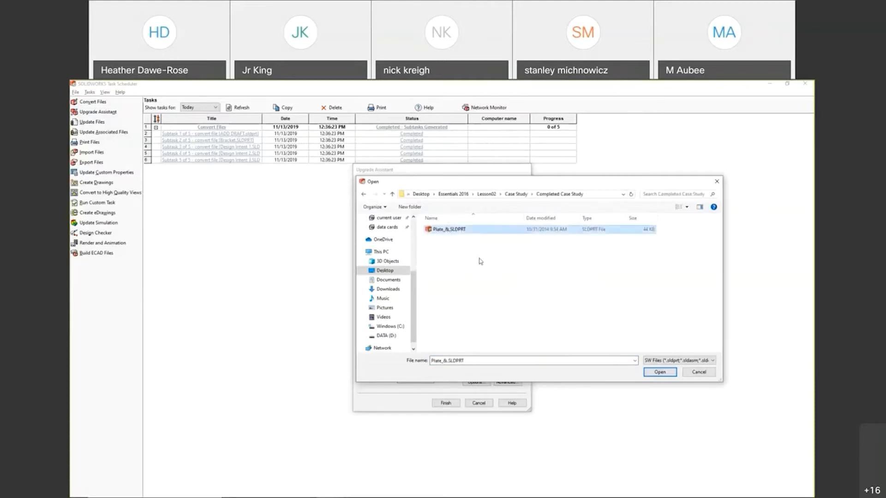
left_click(658, 371)
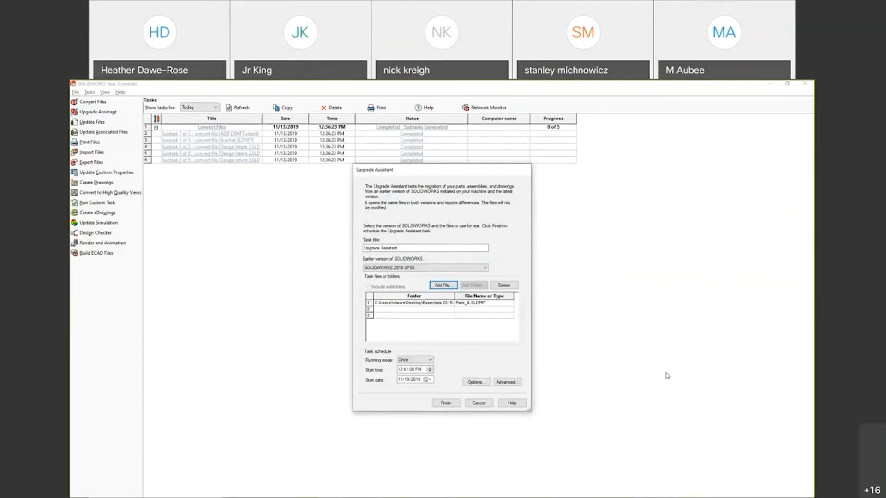
left_click(446, 404)
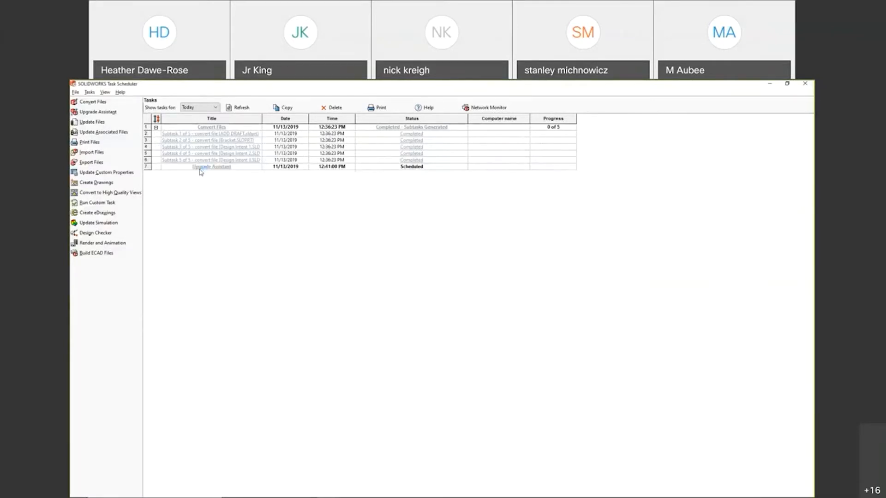
Expand the Upgrade Assistant task to examine the status of its subtasks.
double_click(200, 169)
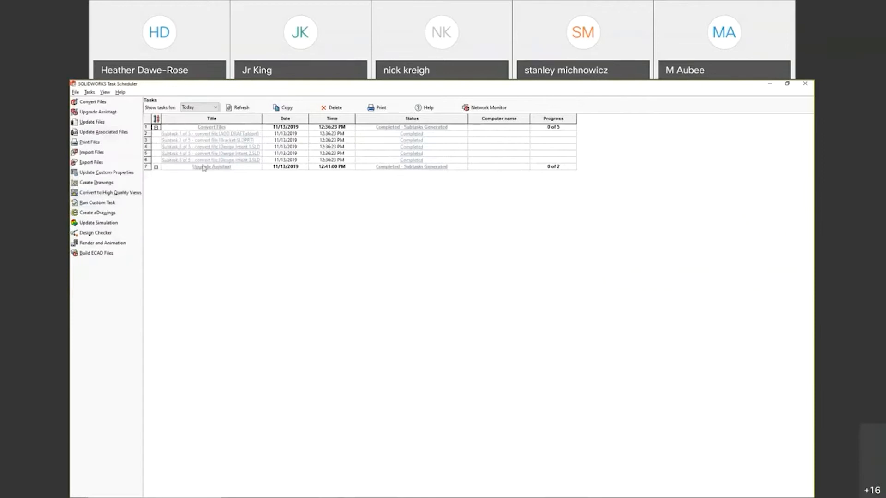
left_click(156, 167)
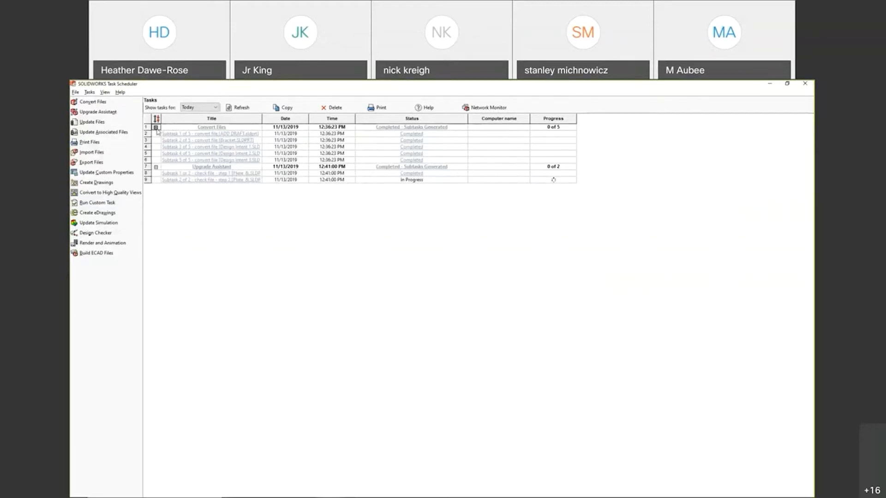
Collapse the Convert Files task and check the status of the Upgrade Assistant subtasks.
left_click(156, 128)
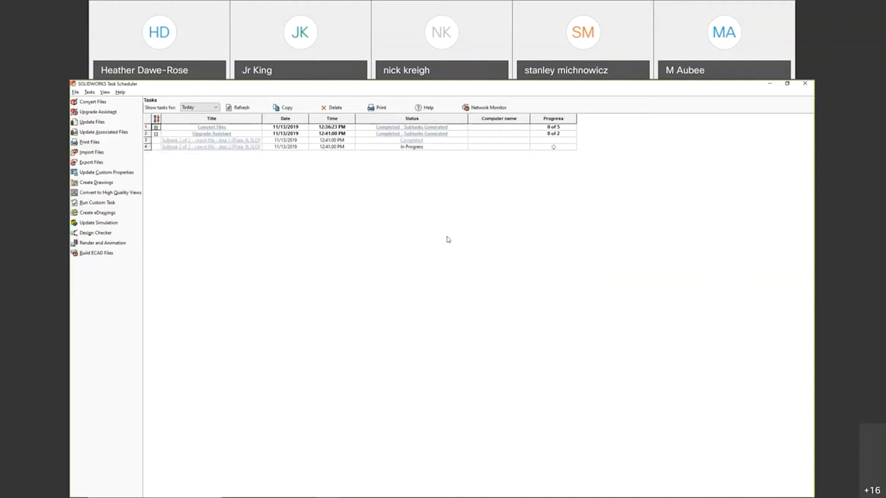
mouse_move(349, 494)
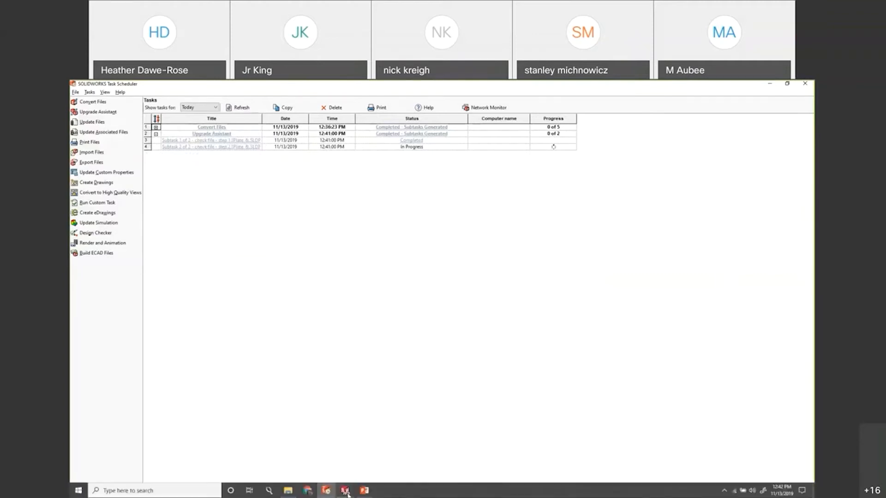
left_click(492, 458)
mouse_move(347, 492)
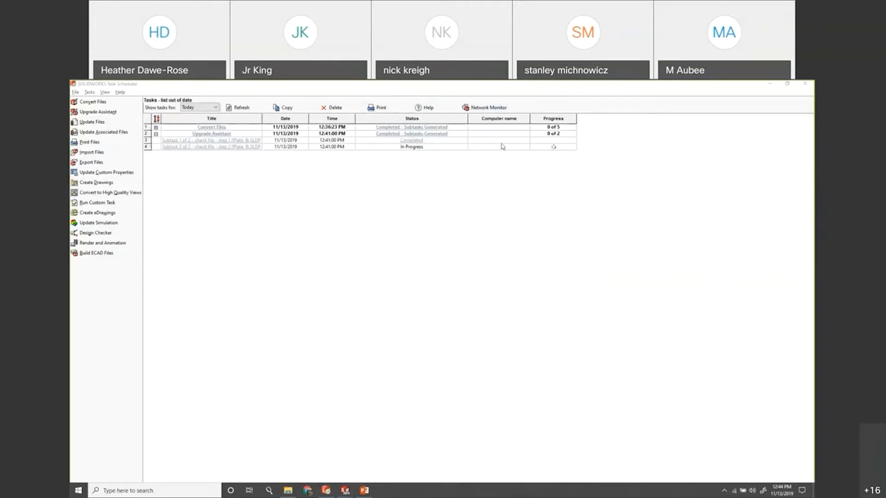
left_click(156, 128)
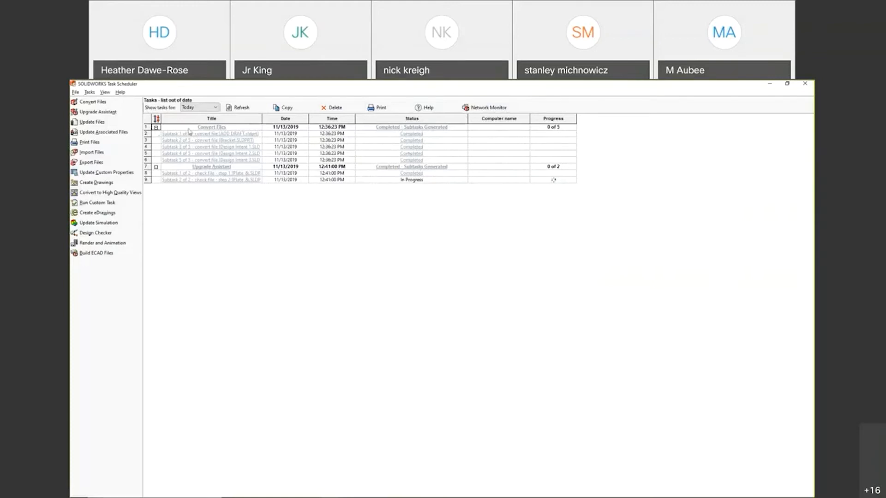
left_click(156, 128)
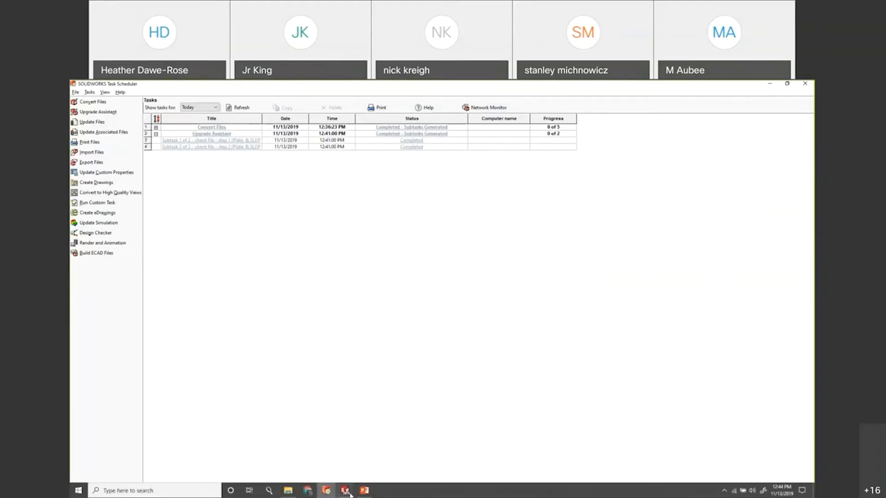
left_click(417, 147)
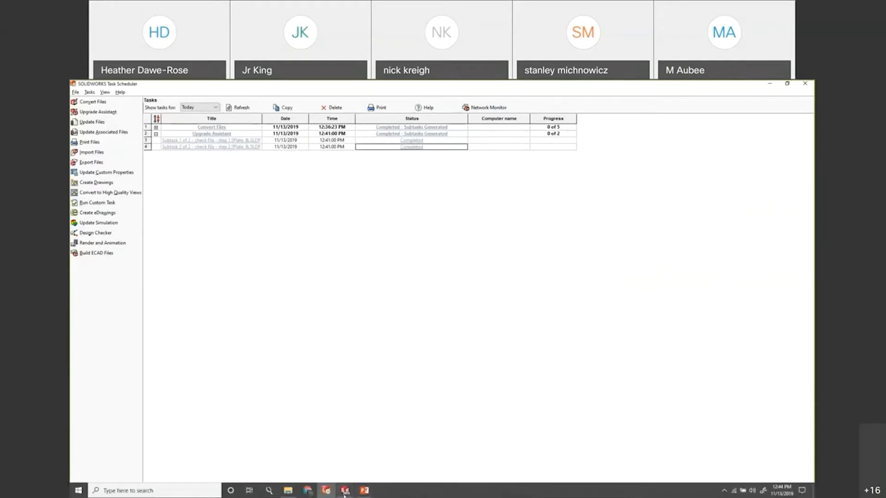
mouse_move(345, 490)
left_click(385, 430)
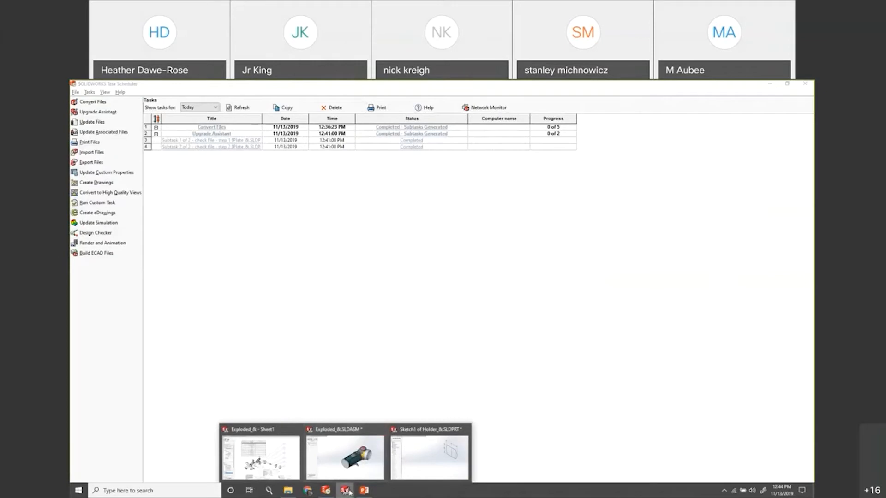
left_click(440, 156)
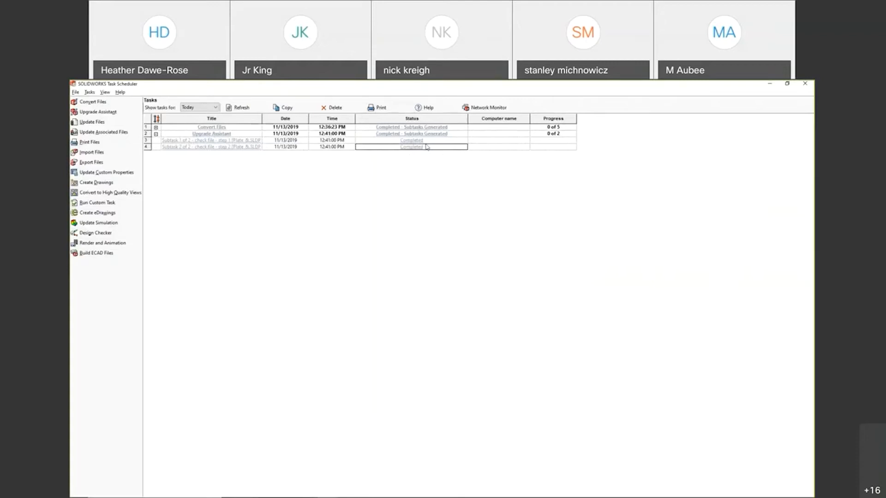
Switch to SOLIDWORKS and close the Exploded_&.SLDASM assembly and the Holder_&.SLDPRT part without saving changes.
mouse_move(360, 492)
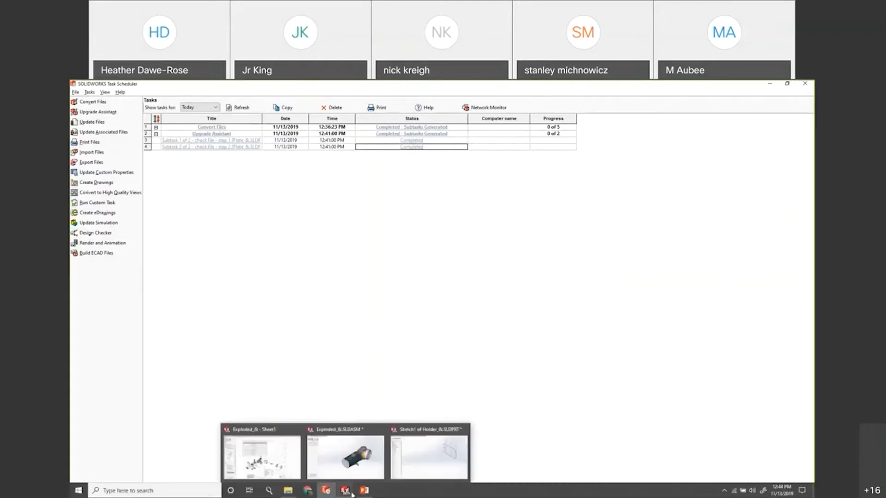
left_click(433, 455)
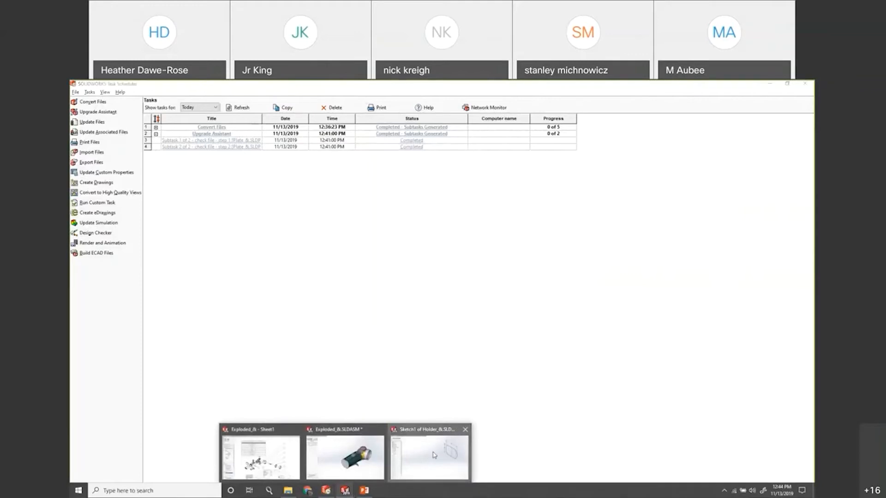
left_click(433, 455)
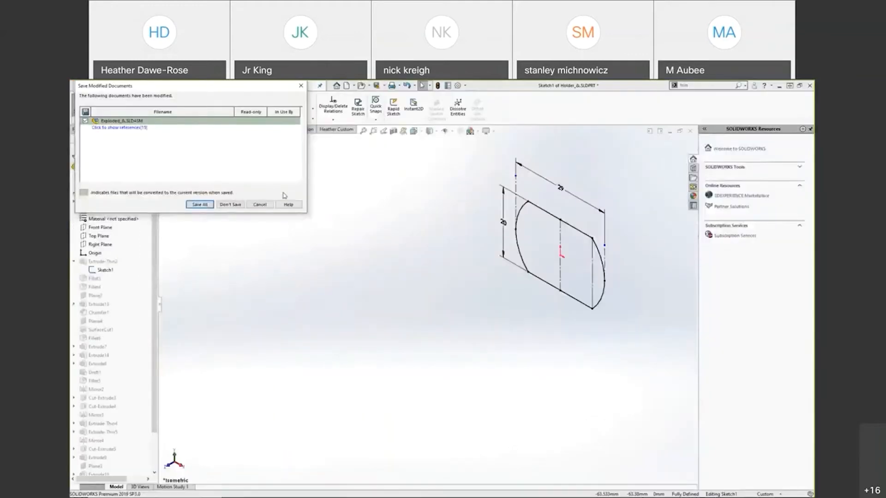
left_click(230, 204)
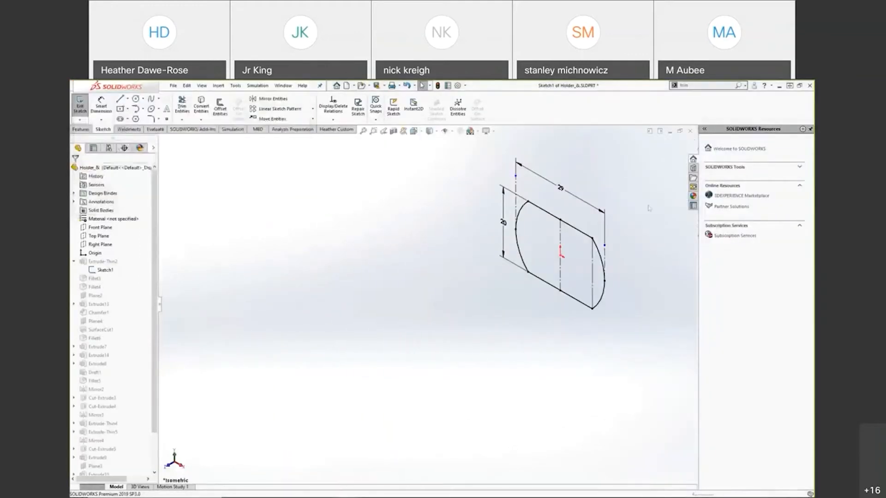
left_click(690, 132)
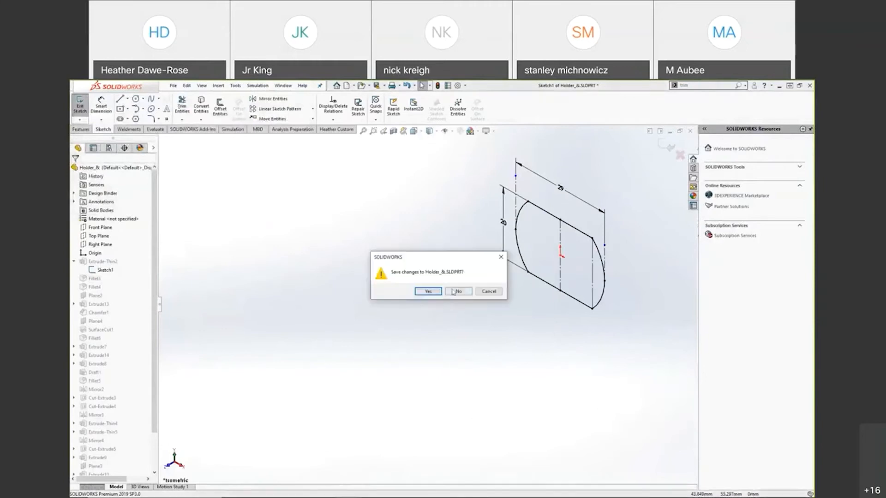
left_click(453, 289)
left_click(434, 301)
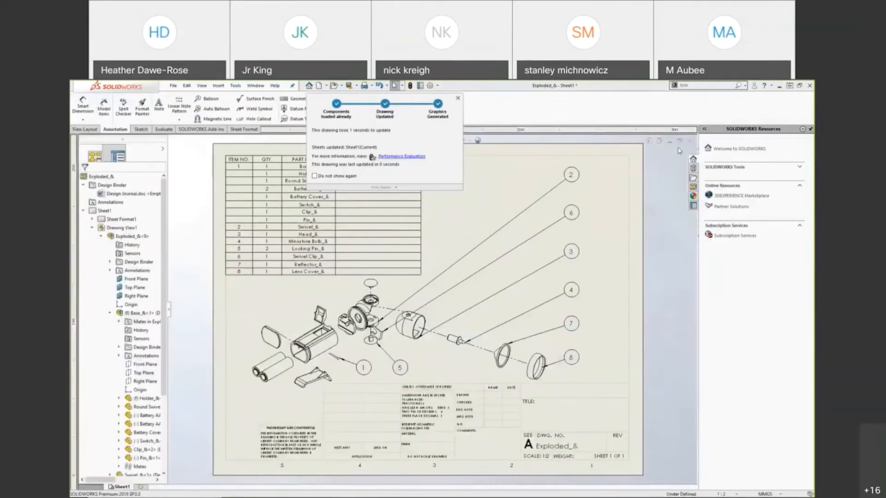
Close the Exploded_& drawing without saving its changes and switch back to Task Scheduler.
left_click(690, 142)
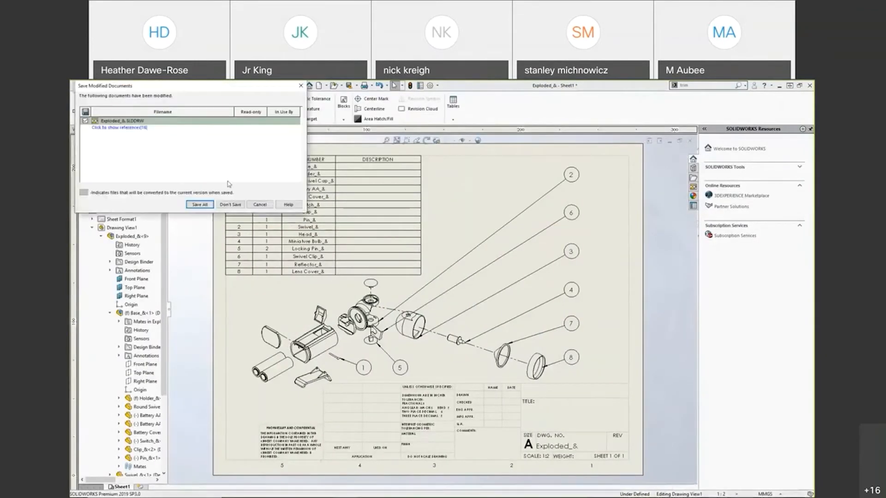
left_click(230, 204)
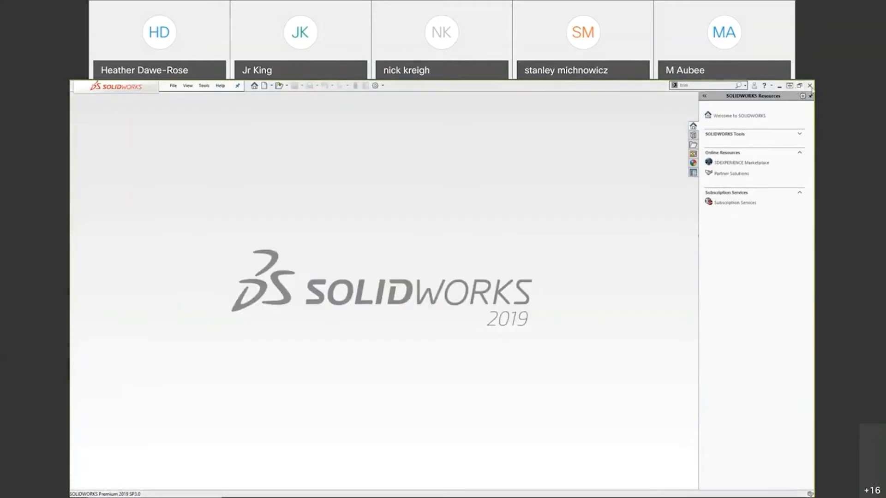
mouse_move(415, 496)
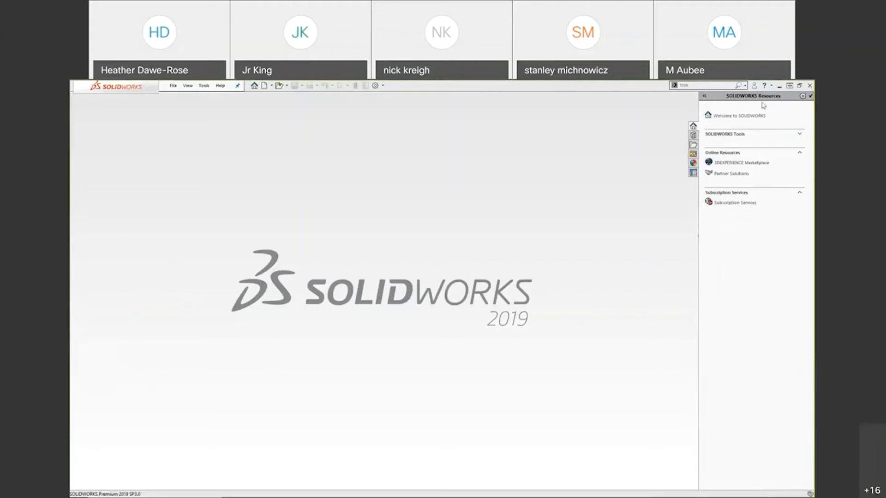
left_click(341, 490)
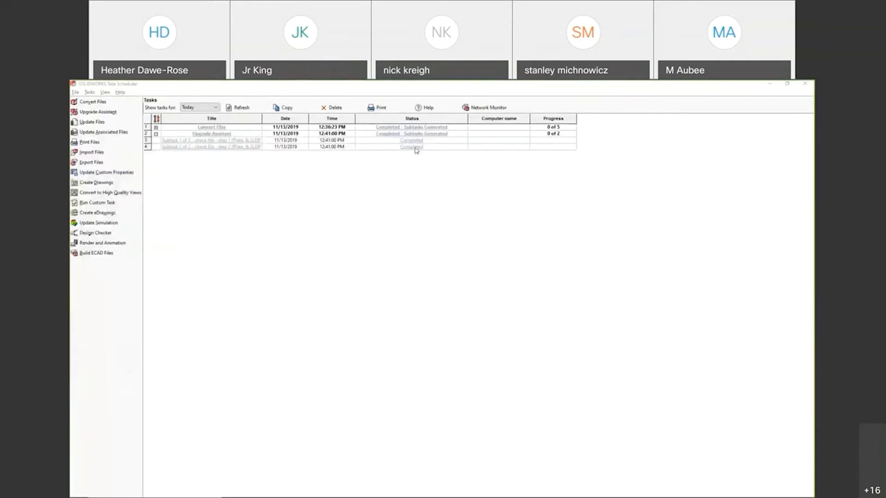
Review the properties of the Upgrade Assistant's second subtask and of the parent Upgrade Assistant task, closing each dialog.
double_click(226, 147)
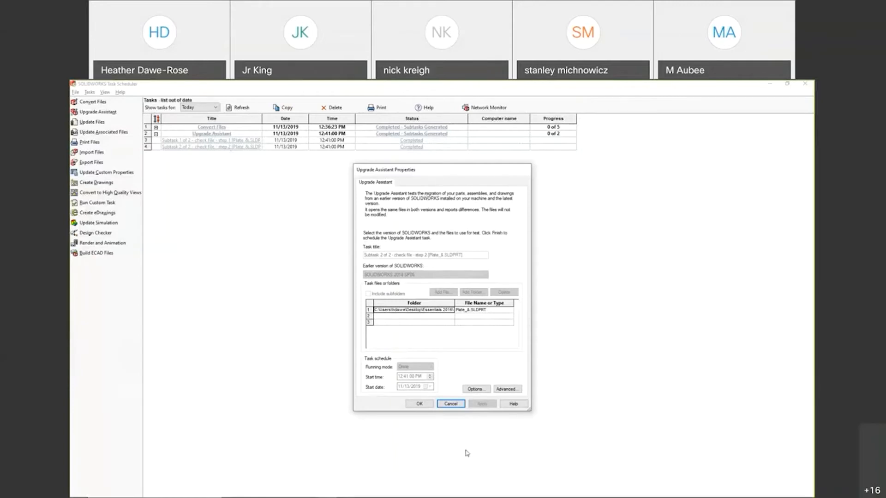
left_click(419, 403)
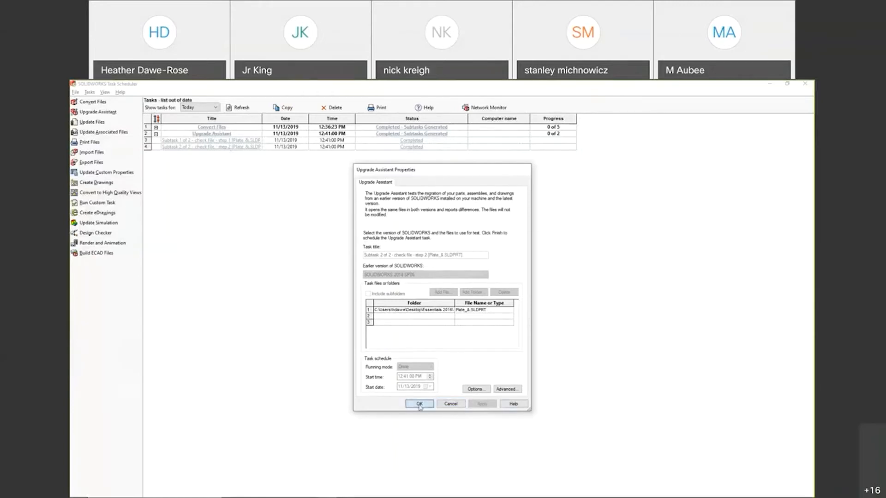
left_click(411, 148)
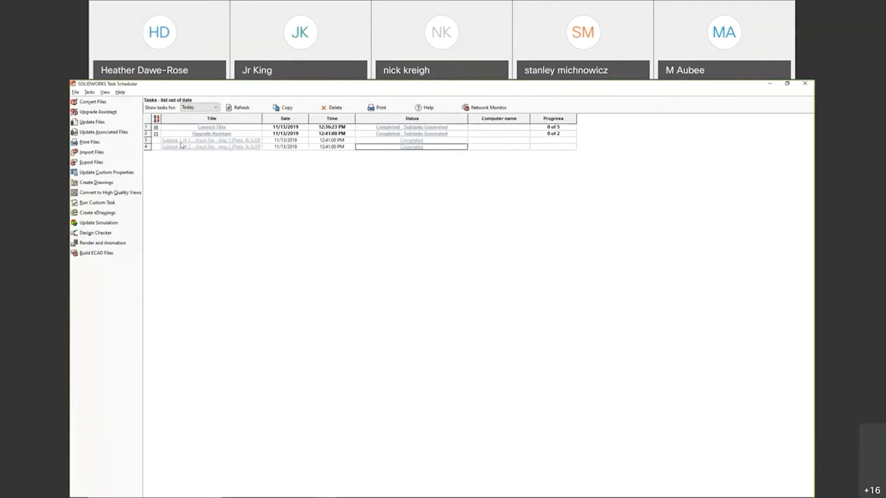
left_click(156, 133)
double_click(210, 134)
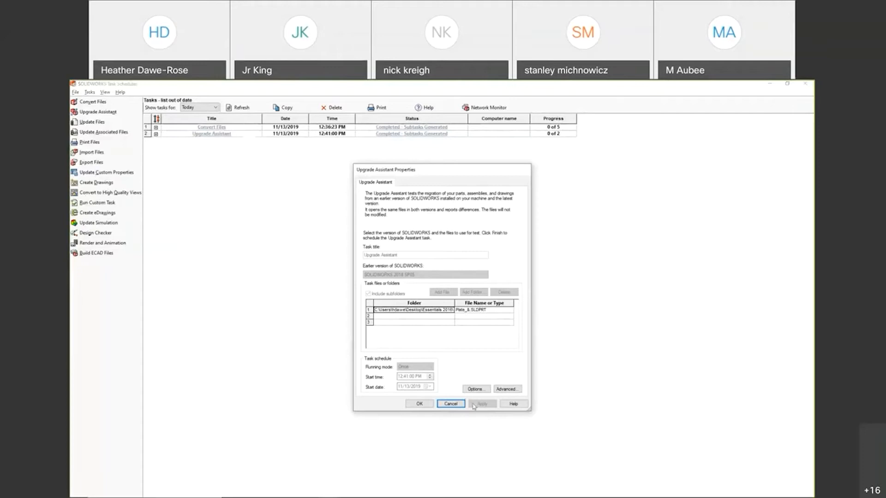
left_click(450, 406)
Open the Upgrade Assistant task's report without creating a zip archive, examine its results summary and SOLIDWORKS version paths, then close it.
left_click(429, 134)
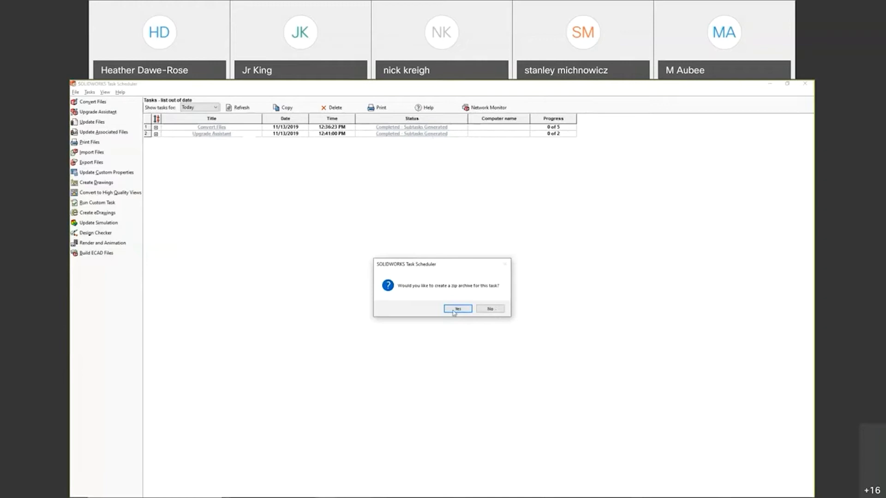
left_click(490, 309)
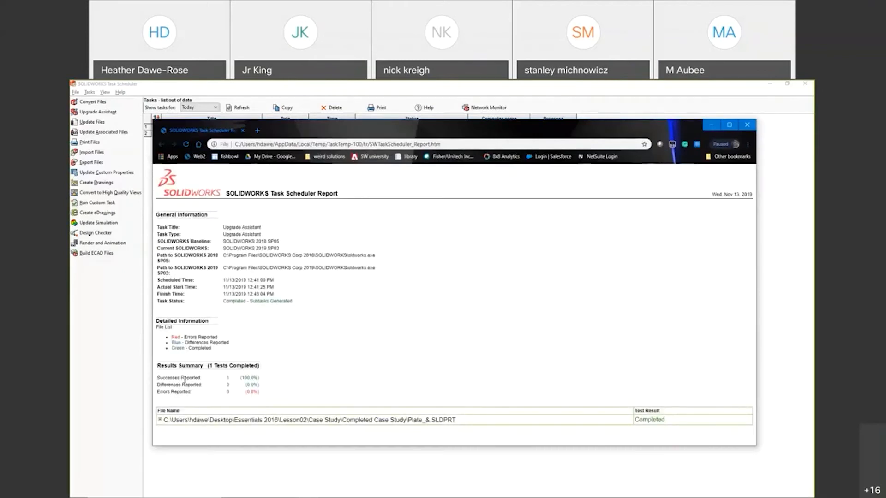
left_click_drag(177, 378, 275, 383)
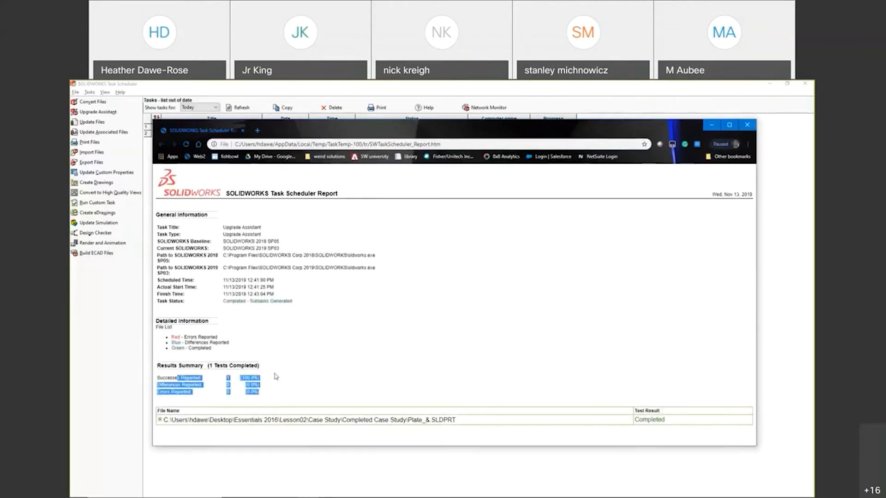
left_click(313, 365)
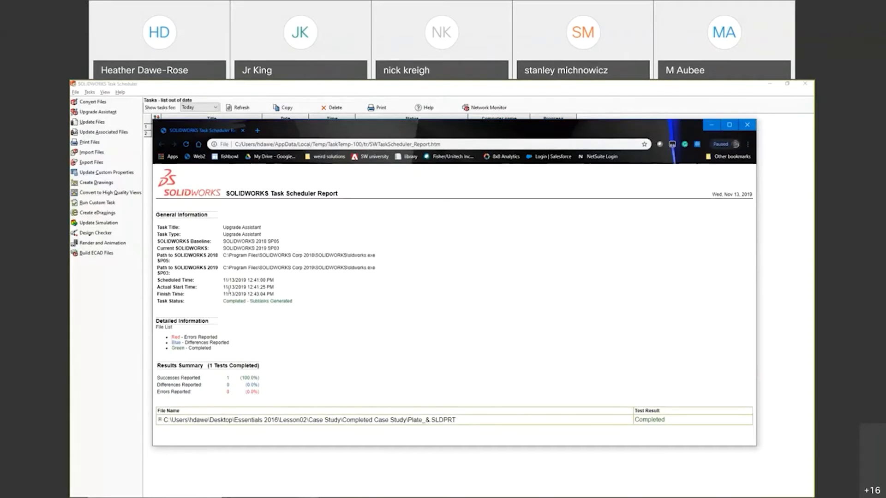
left_click_drag(226, 255, 307, 269)
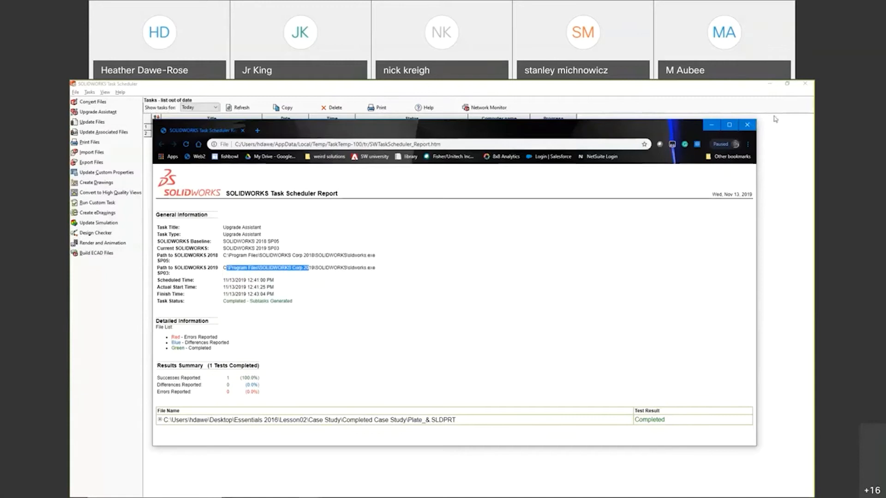
left_click(747, 125)
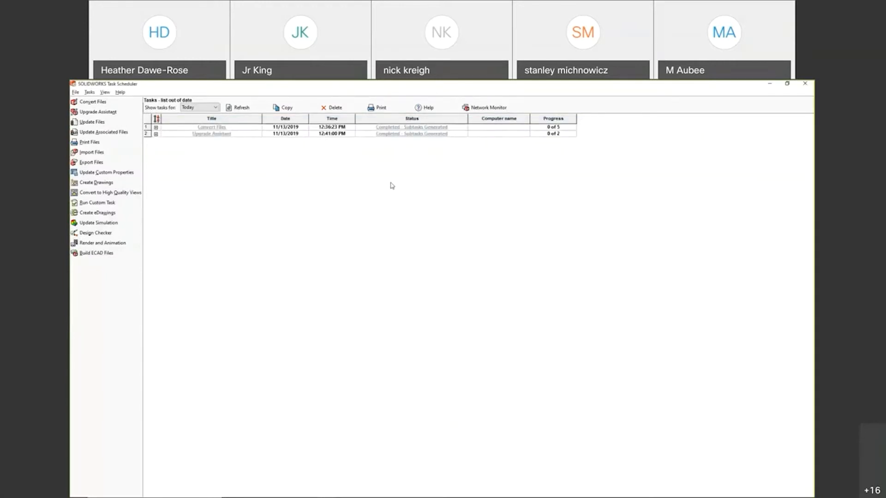
View the setup options for the Update Files and Convert Files tasks, cancelling each one.
left_click(94, 124)
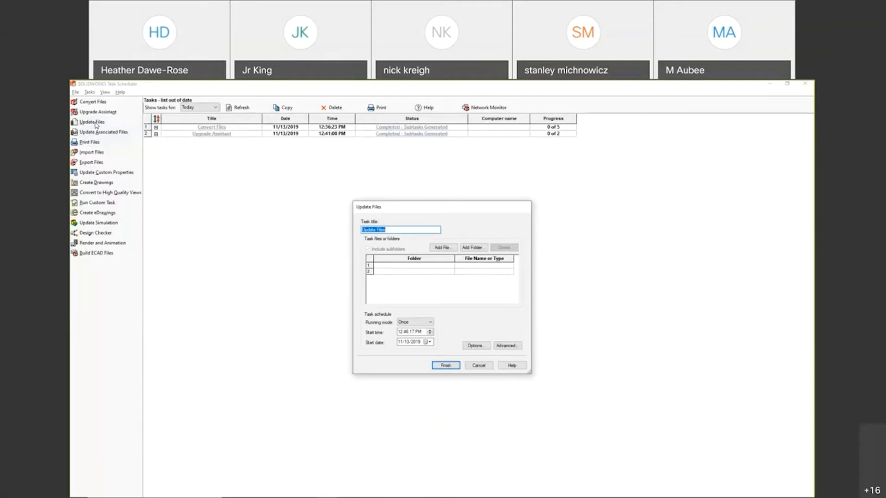
left_click(482, 366)
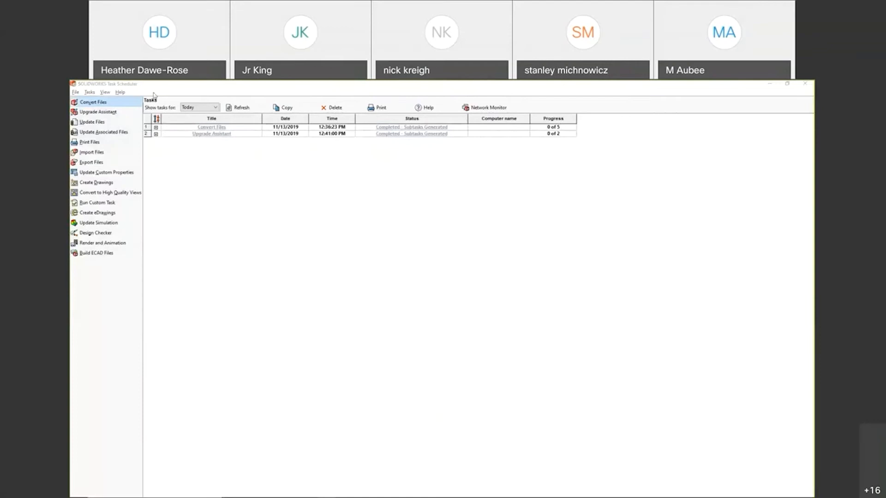
left_click(138, 105)
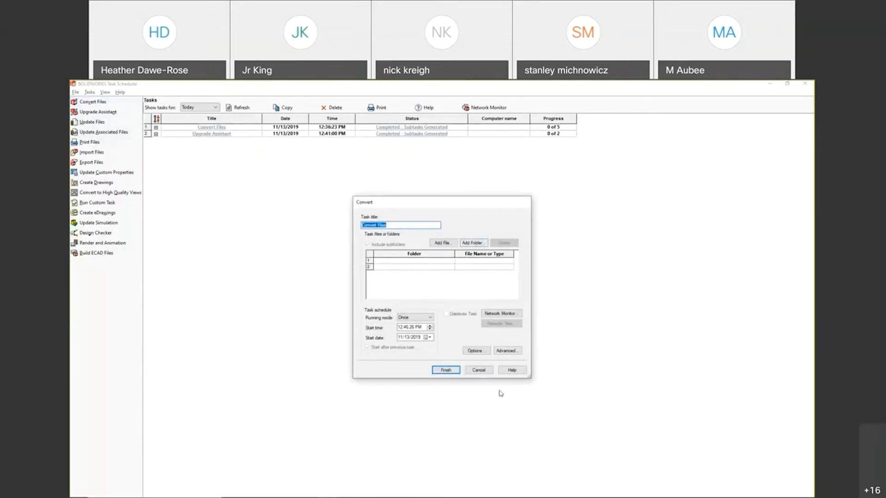
left_click(484, 371)
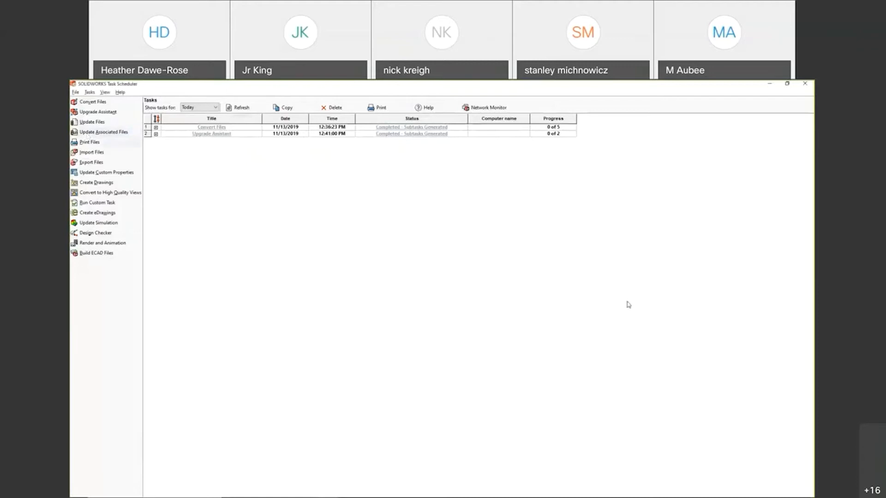
Set up an Update Associated Files task with Appearances_&.SLDASM from the completed Lesson06 case study as seed file, then cancel at the search folders.
mouse_move(752, 495)
mouse_move(326, 493)
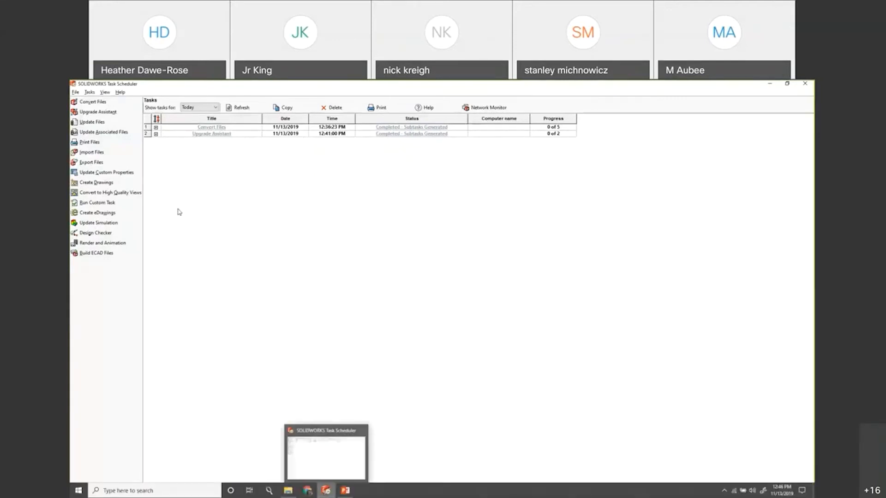
left_click(106, 132)
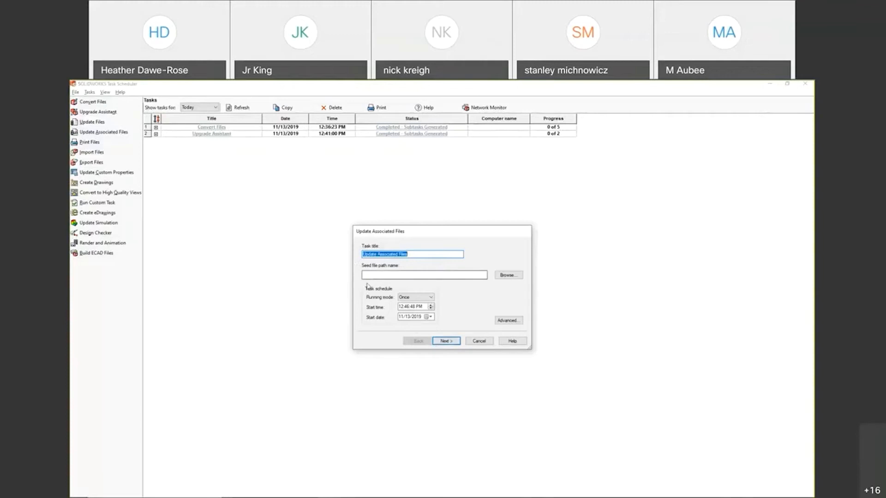
left_click(435, 277)
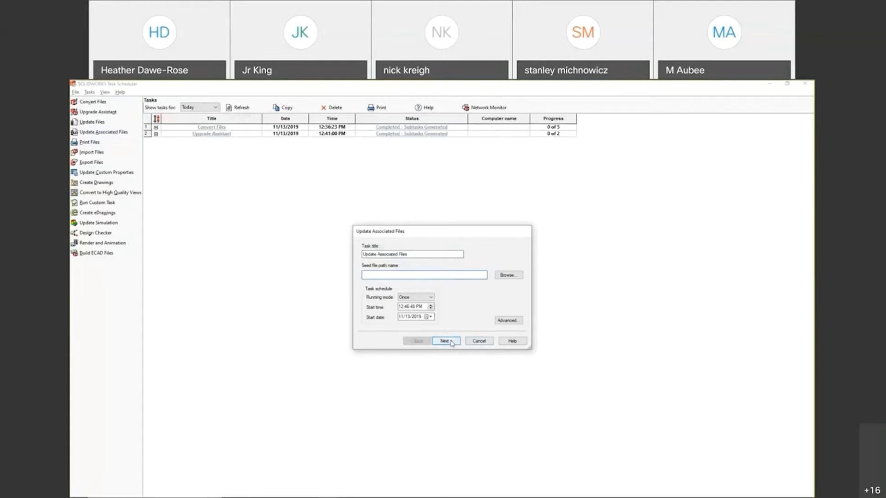
left_click(510, 275)
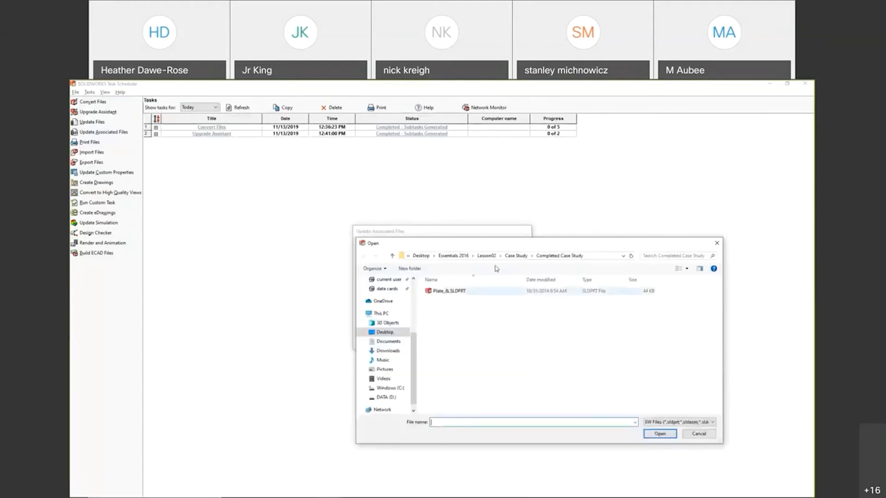
left_click(465, 258)
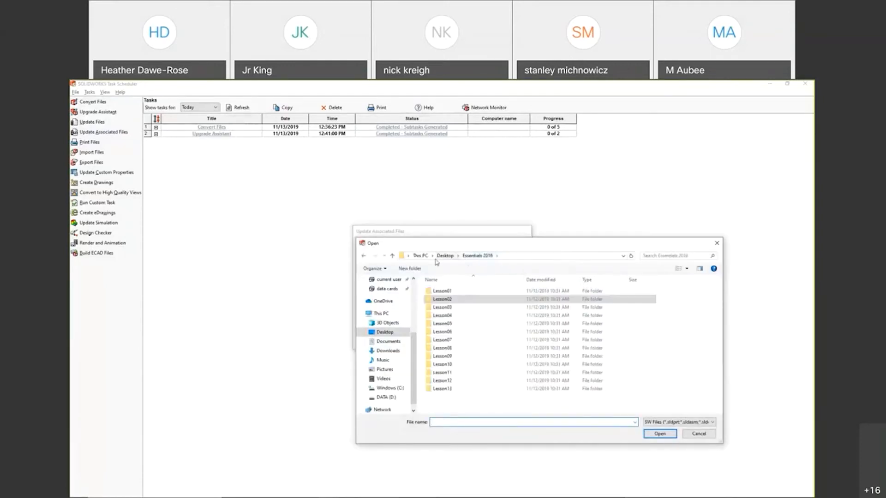
left_click(446, 256)
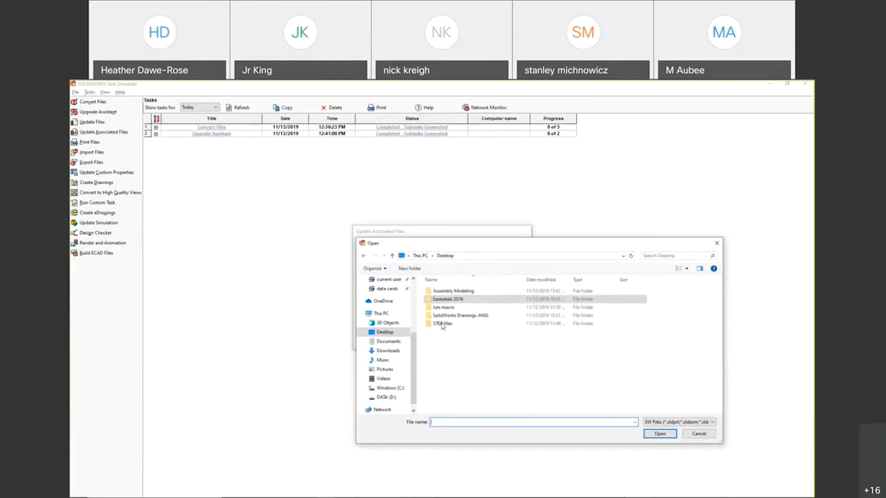
double_click(452, 291)
double_click(452, 332)
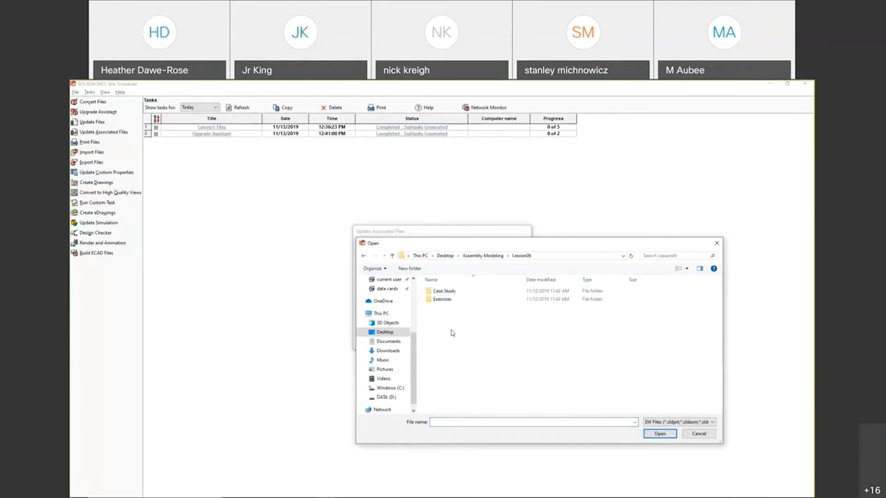
double_click(446, 291)
double_click(454, 300)
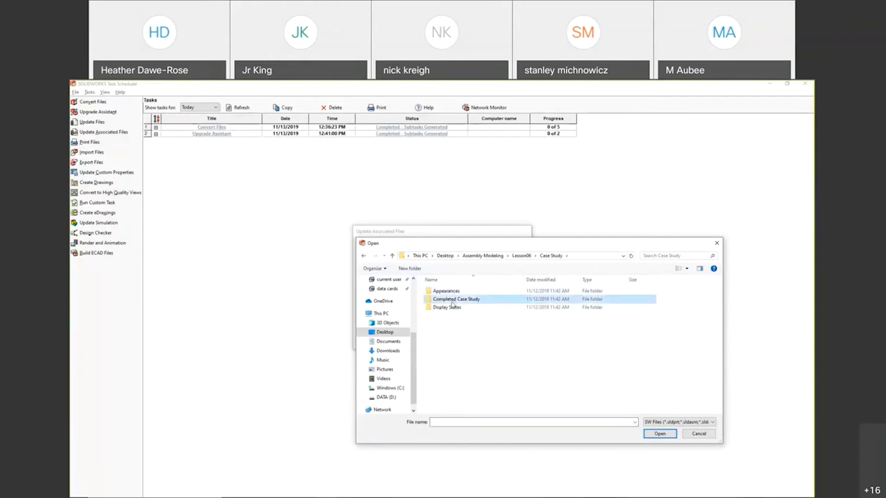
left_click(458, 292)
double_click(458, 292)
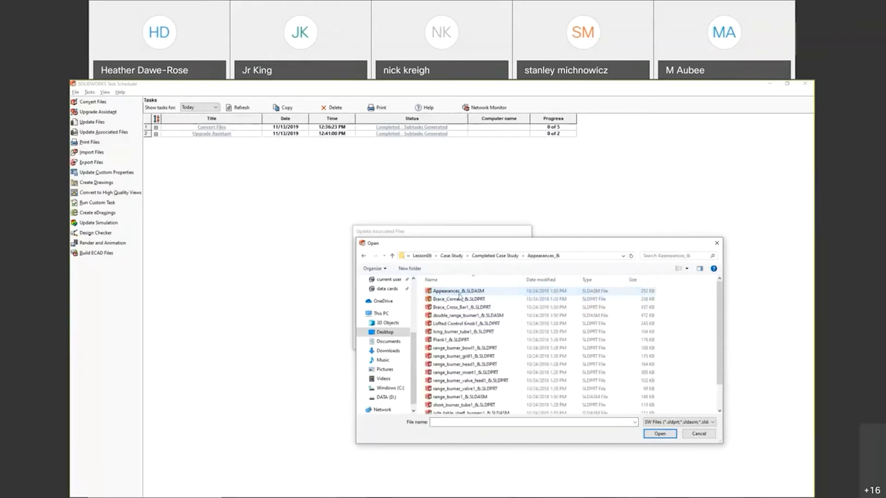
left_click(594, 292)
left_click(660, 433)
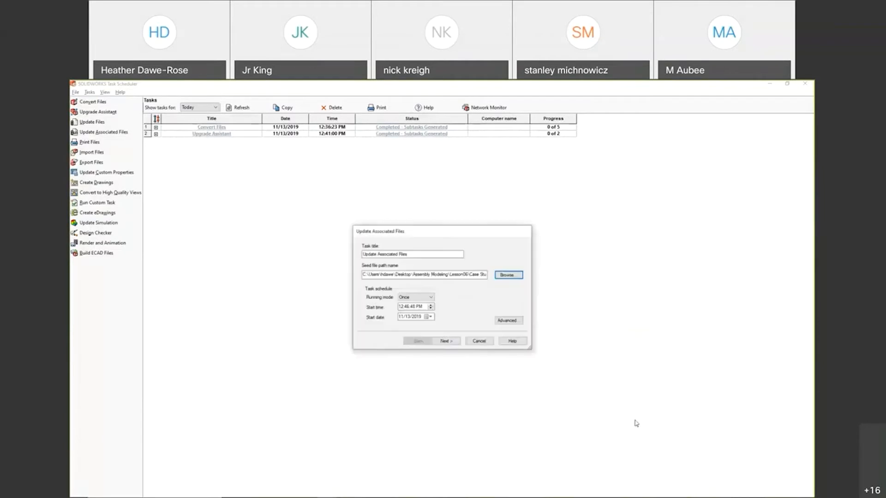
left_click(446, 341)
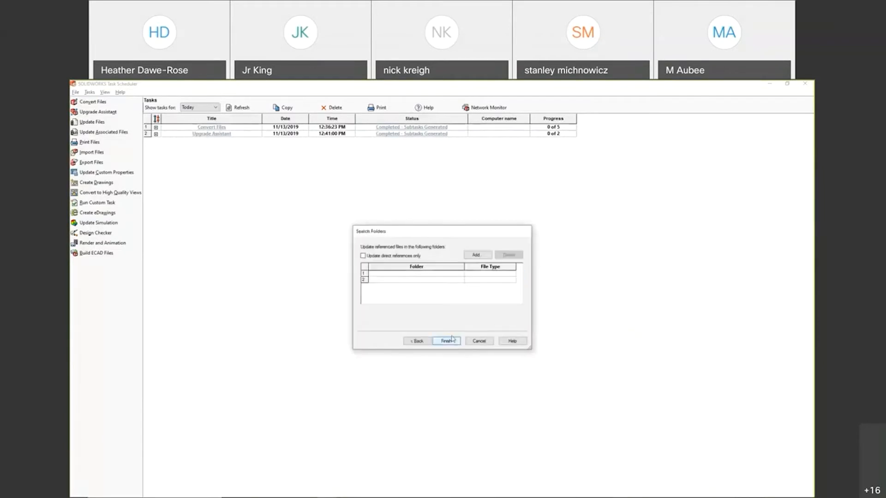
left_click(490, 342)
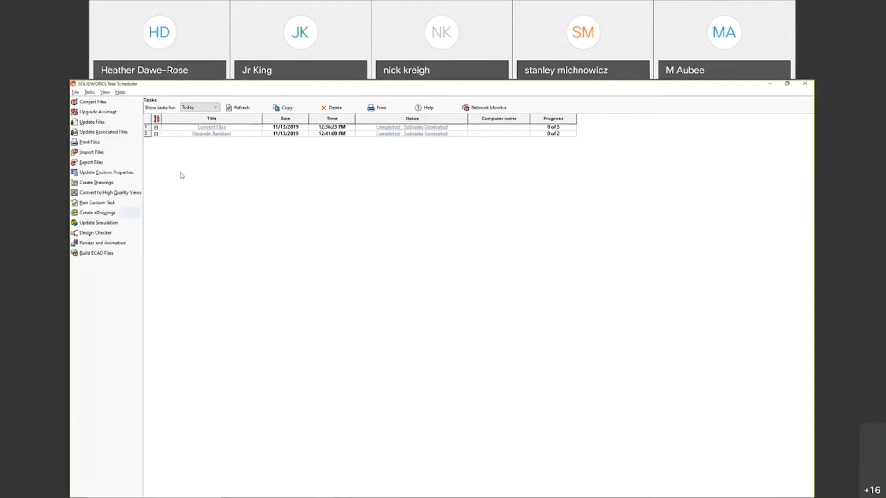
Start a Print Files task for the Assembly Modeling folder on the Desktop and limit its file type to *.slddrw.
left_click(90, 142)
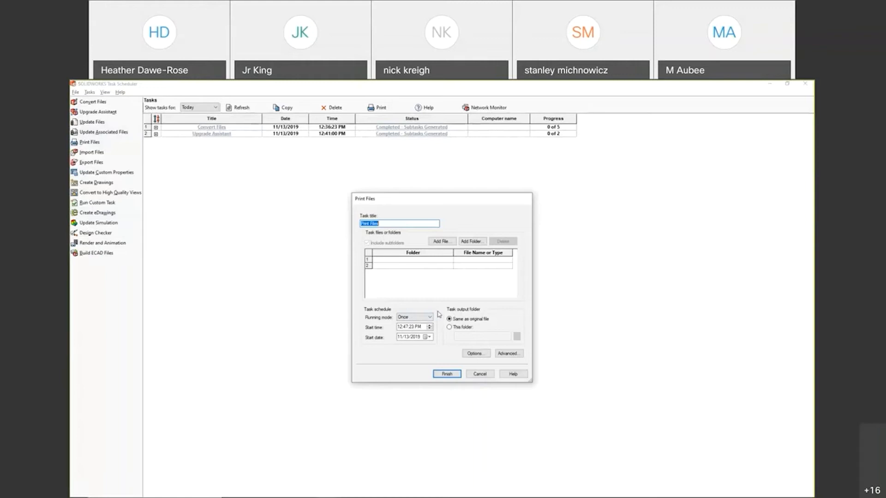
left_click(470, 242)
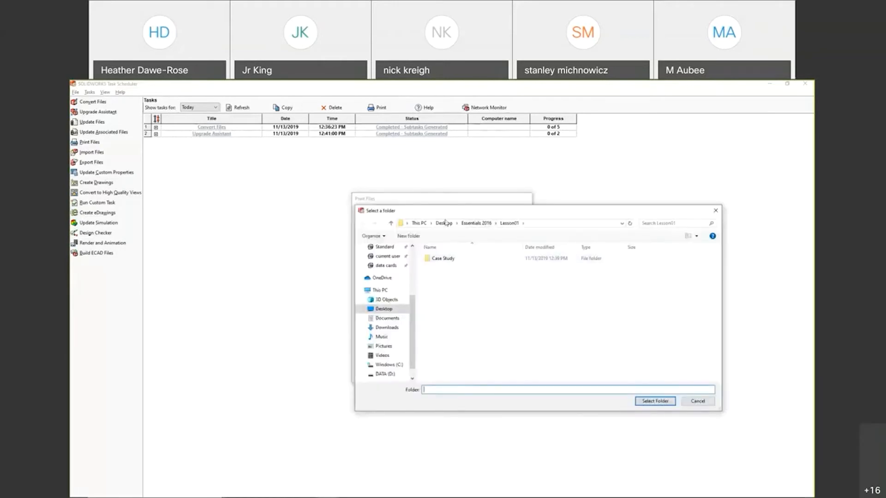
left_click(444, 223)
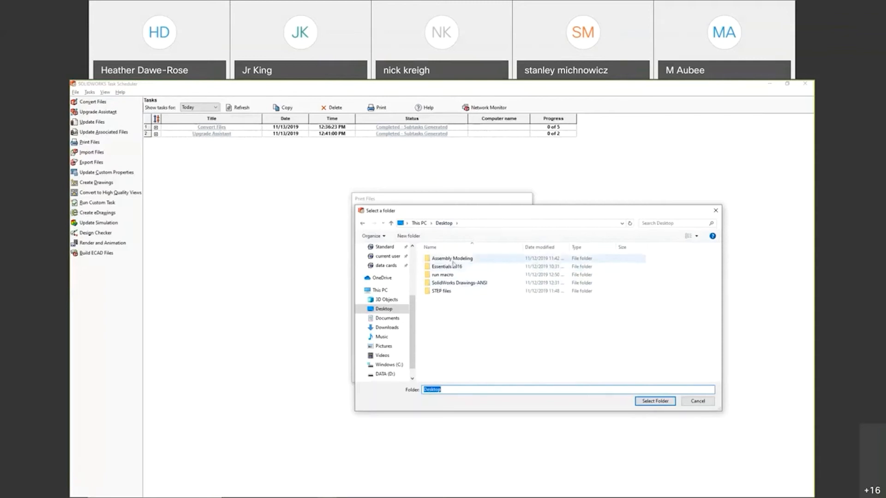
left_click(613, 258)
left_click(655, 401)
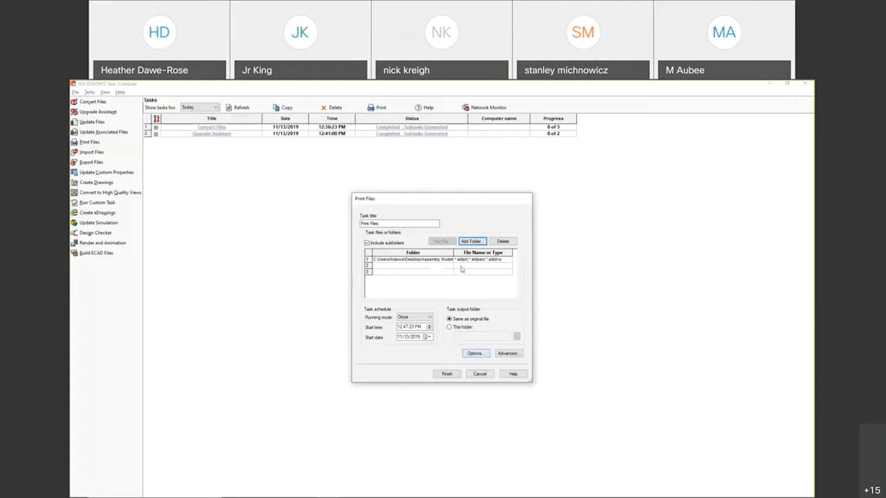
left_click(489, 260)
left_click_drag(490, 259, 424, 260)
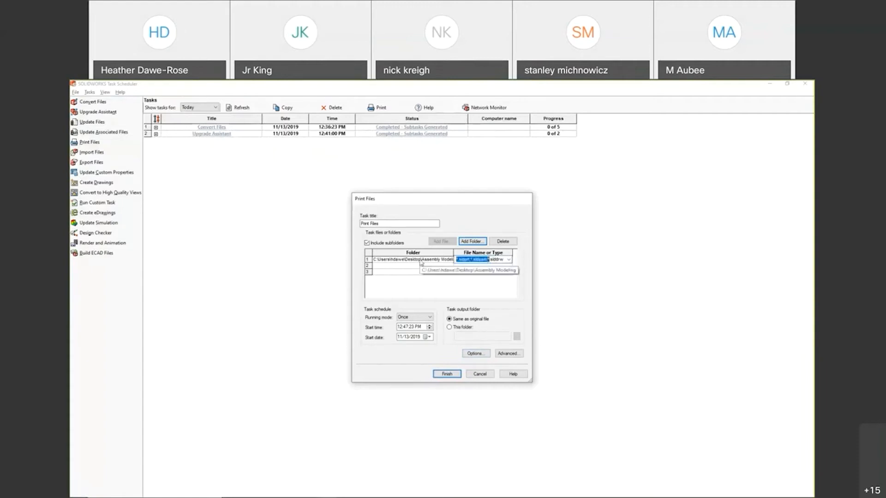
key("Delete")
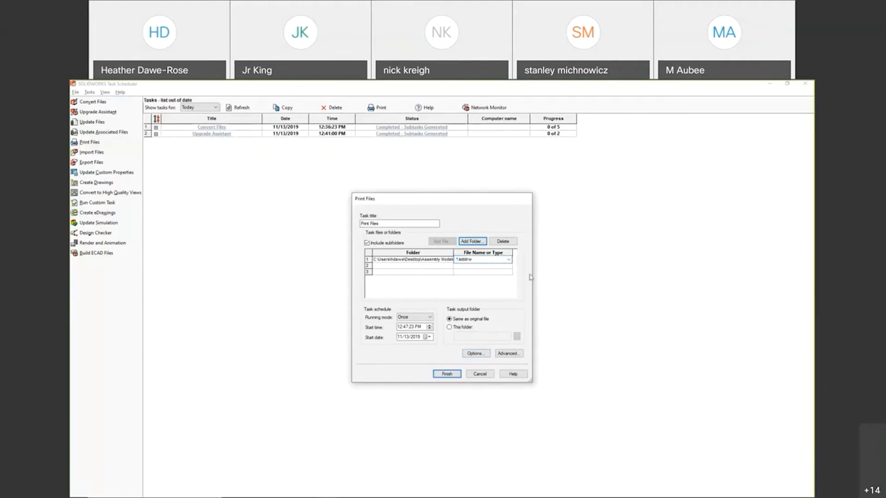
Review the Print Files task's printer options and advanced options, cancelling both dialogs.
left_click(482, 356)
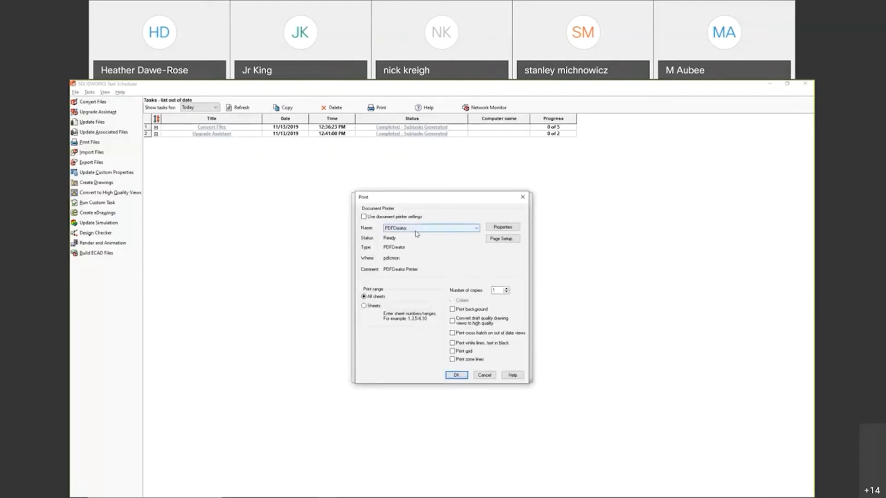
left_click(483, 374)
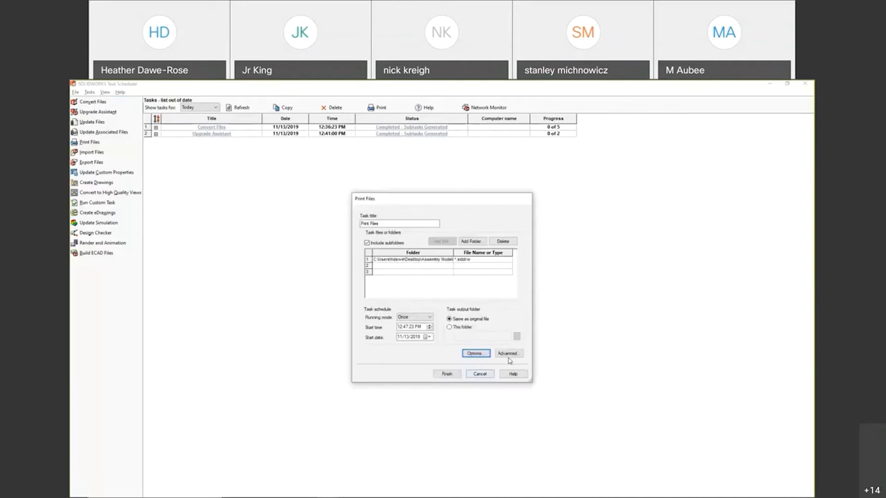
left_click(510, 355)
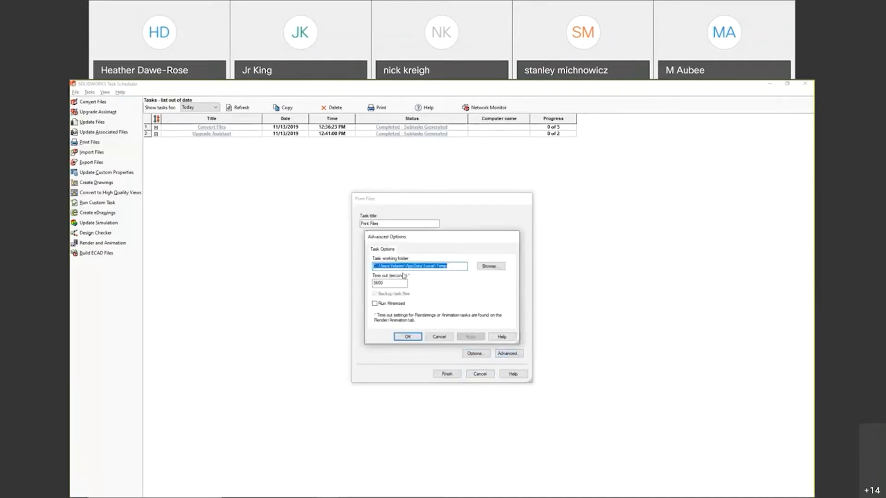
left_click(439, 337)
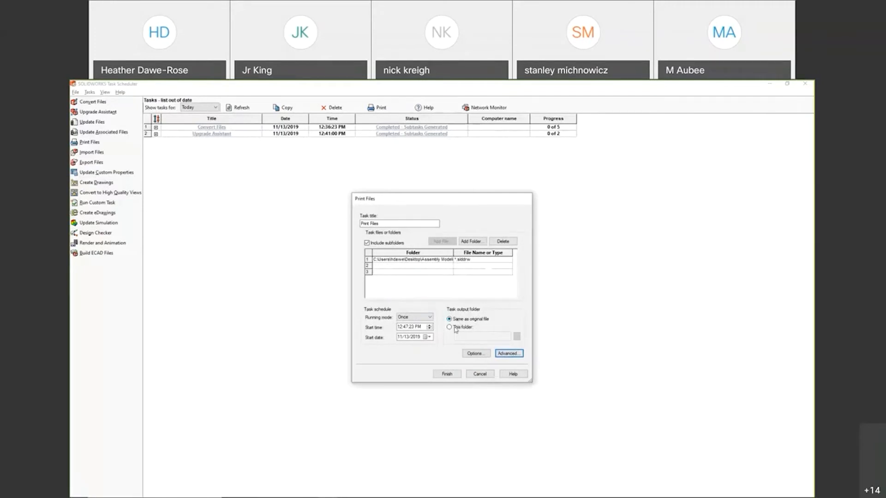
Create a folder named PDF on the Desktop while choosing a separate output folder, then cancel the Print Files task.
left_click(454, 328)
left_click(517, 337)
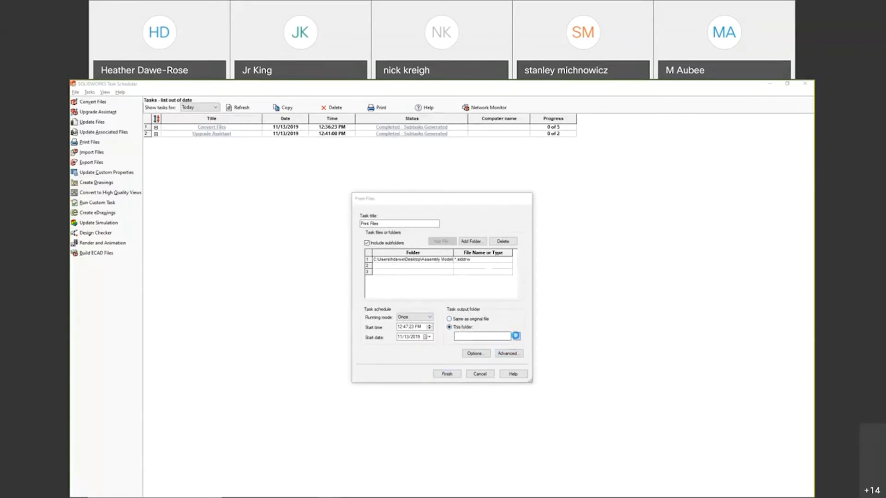
left_click(383, 309)
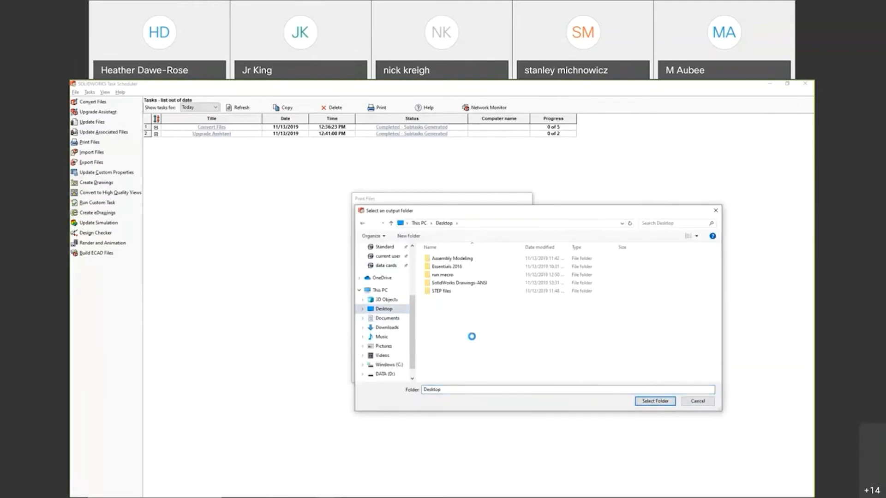
right_click(456, 327)
mouse_move(480, 408)
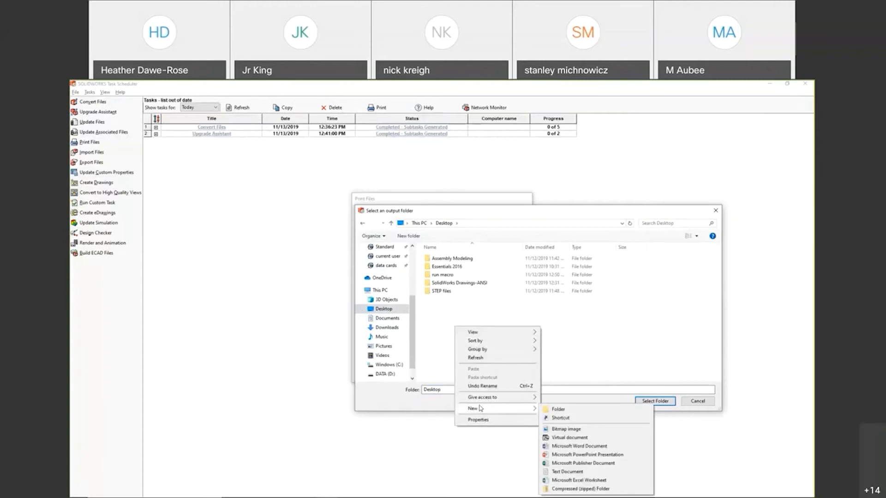
left_click(564, 409)
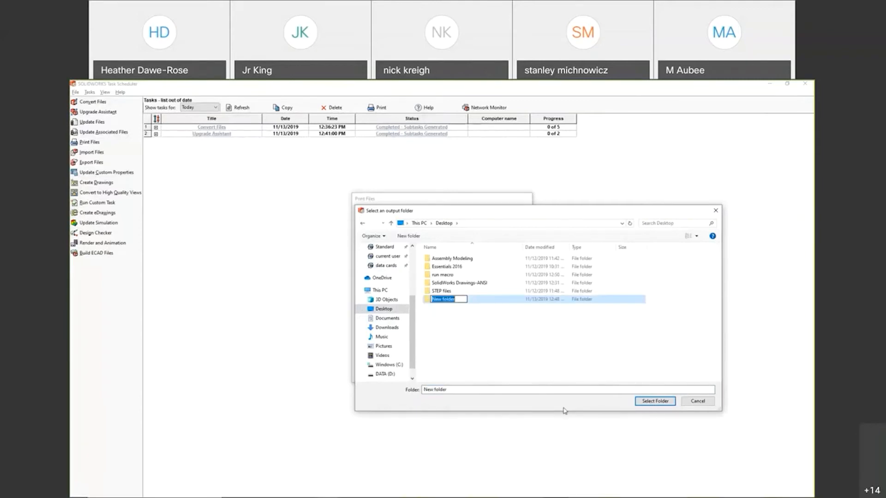
type("PDF")
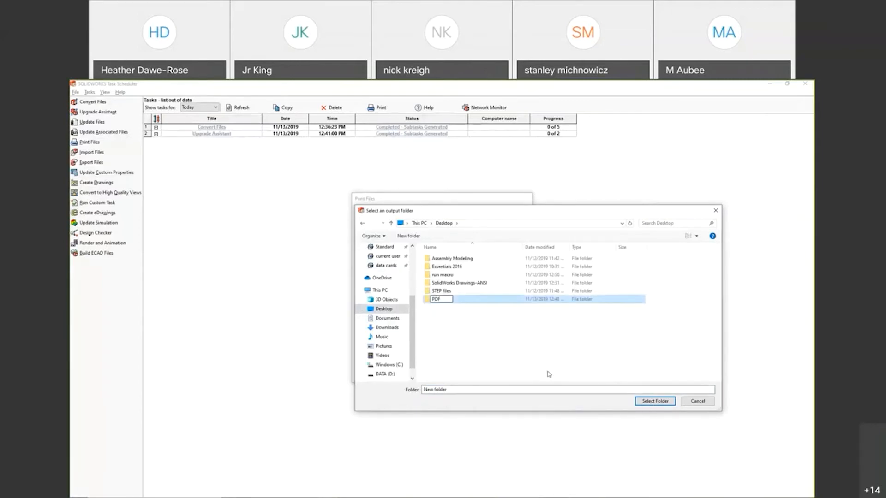
left_click(655, 402)
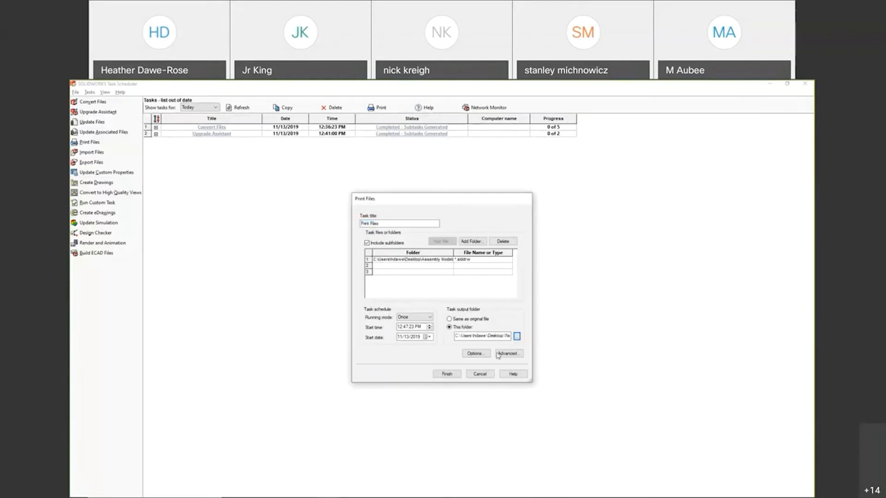
left_click_drag(499, 338, 519, 339)
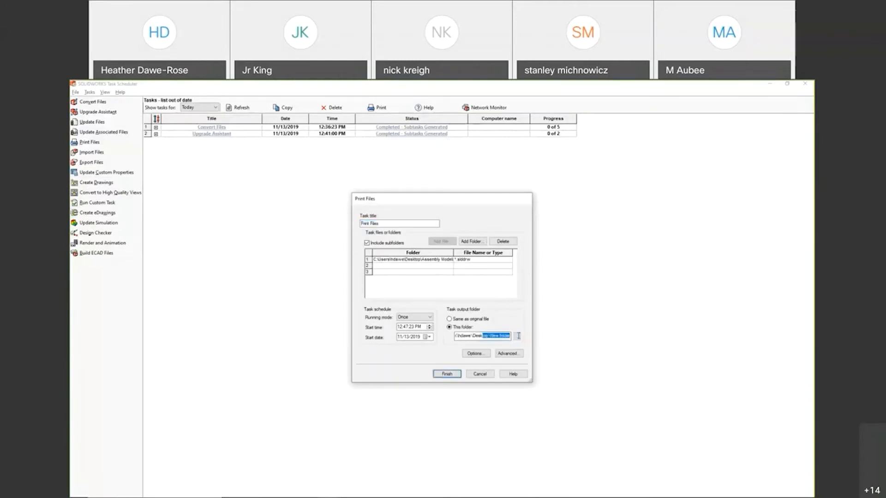
left_click(491, 376)
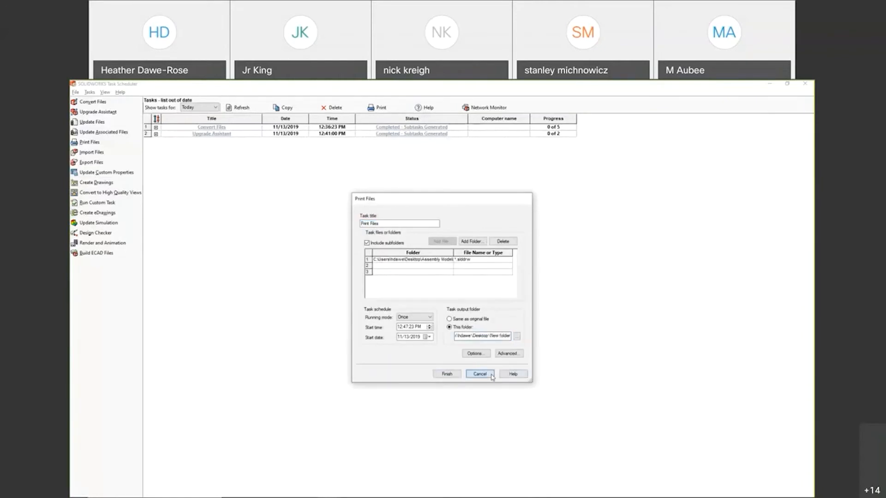
Start an Import Files task and add the STEP files folder from the Desktop.
left_click(91, 152)
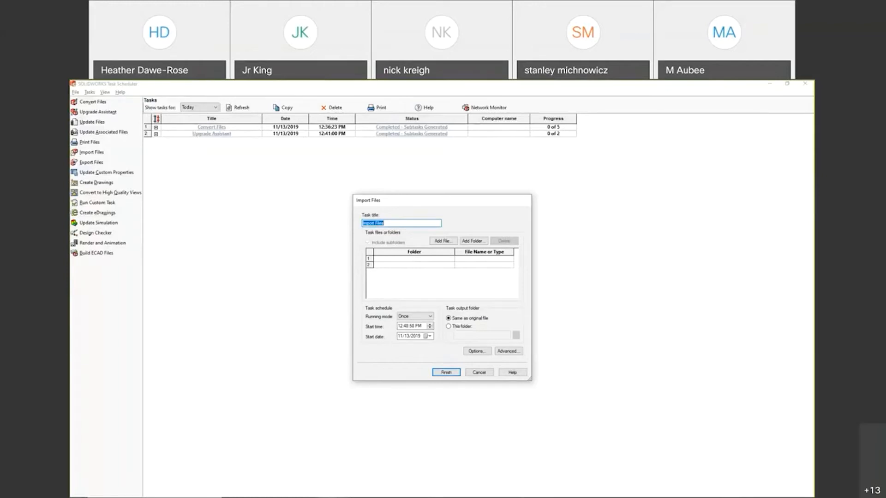
left_click(451, 244)
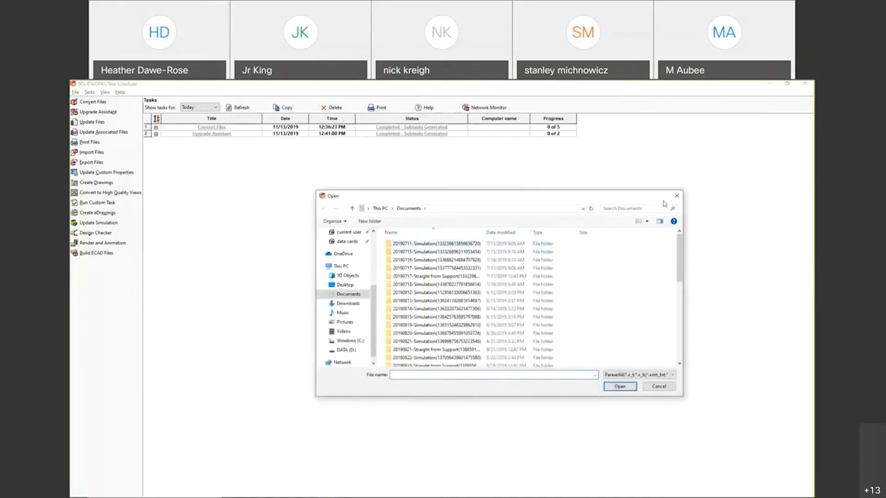
left_click(677, 197)
left_click(474, 243)
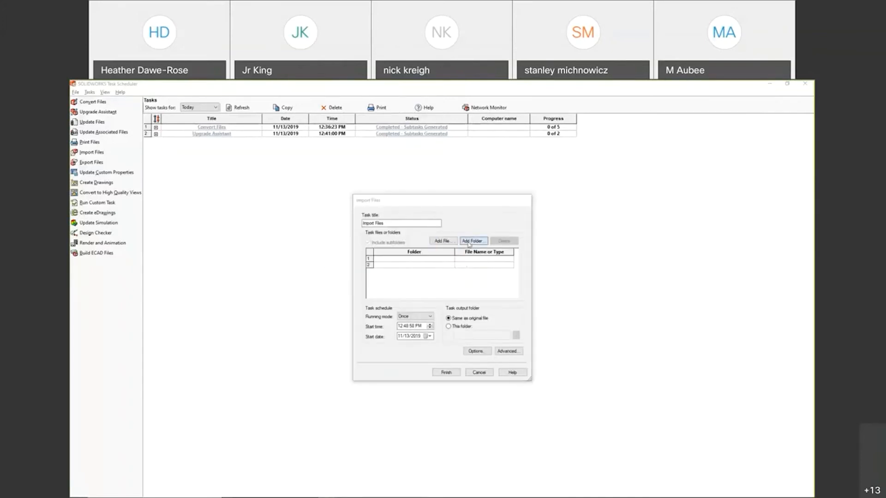
left_click(345, 294)
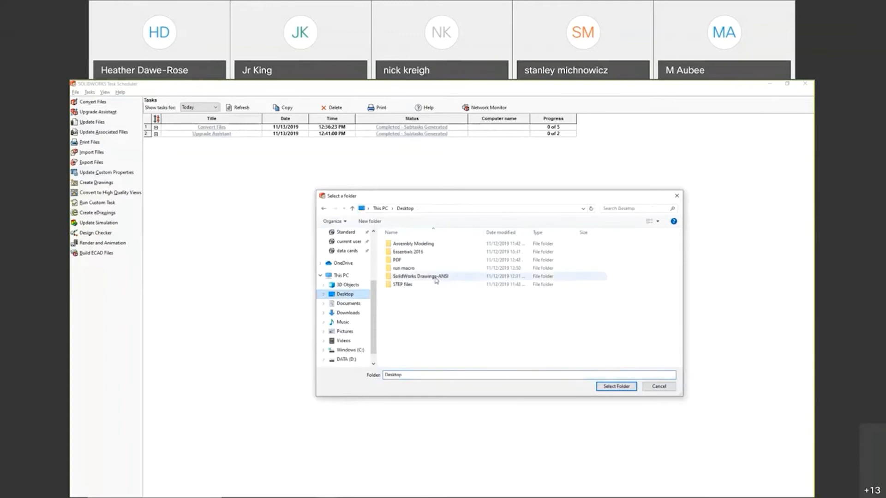
double_click(416, 285)
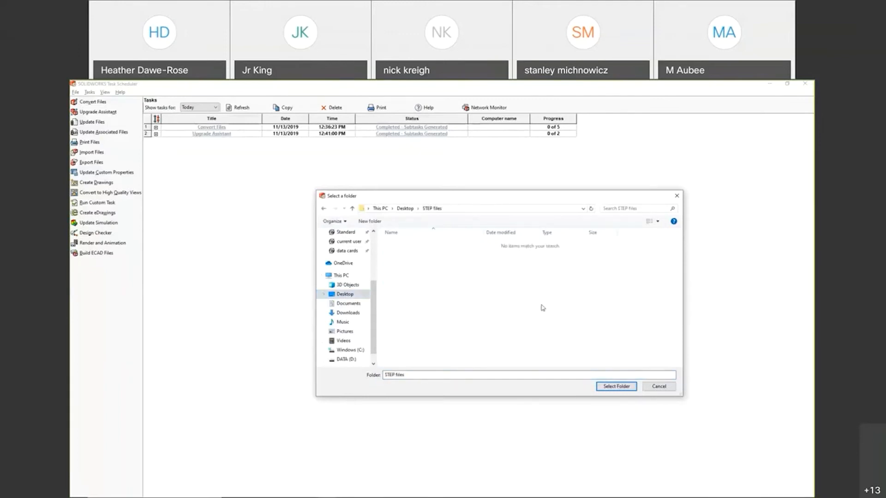
left_click(614, 386)
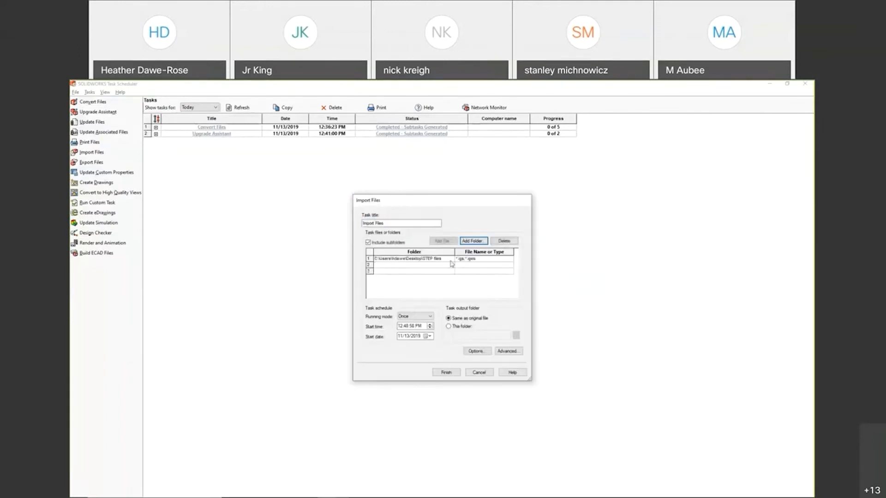
Set the Import Files task's file type to *.step;*.stp and schedule the task.
left_click(479, 259)
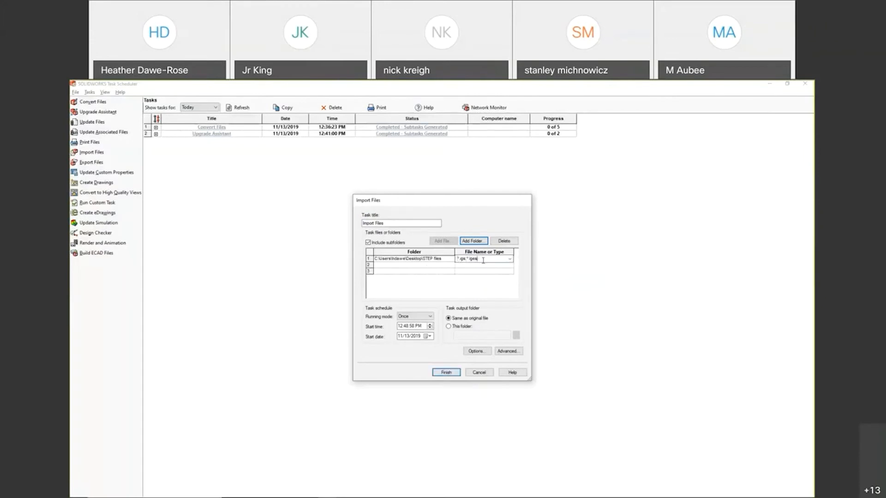
left_click(510, 259)
left_click(489, 277)
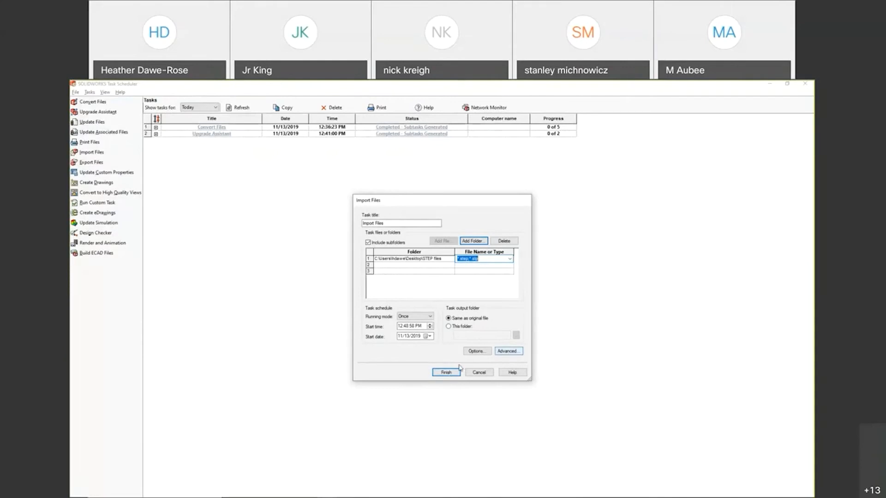
left_click(443, 373)
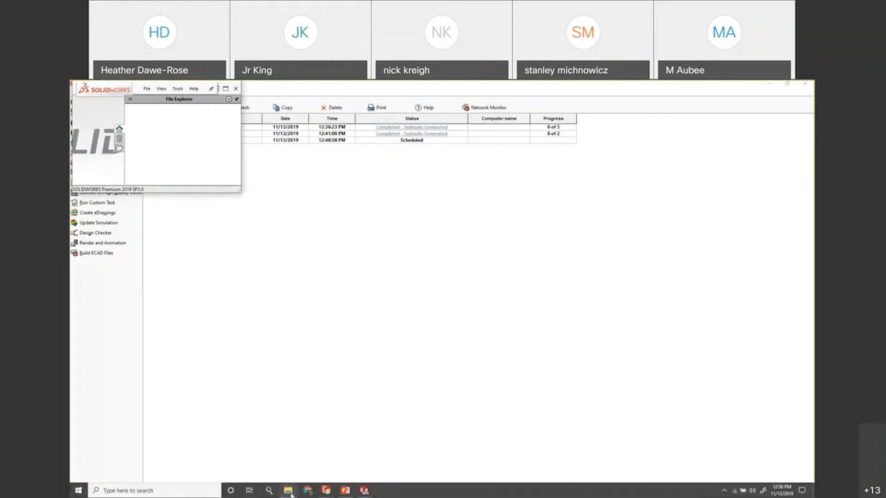
Examine the contents of the STEP files folder on the Desktop in File Explorer, then close the window.
left_click(287, 491)
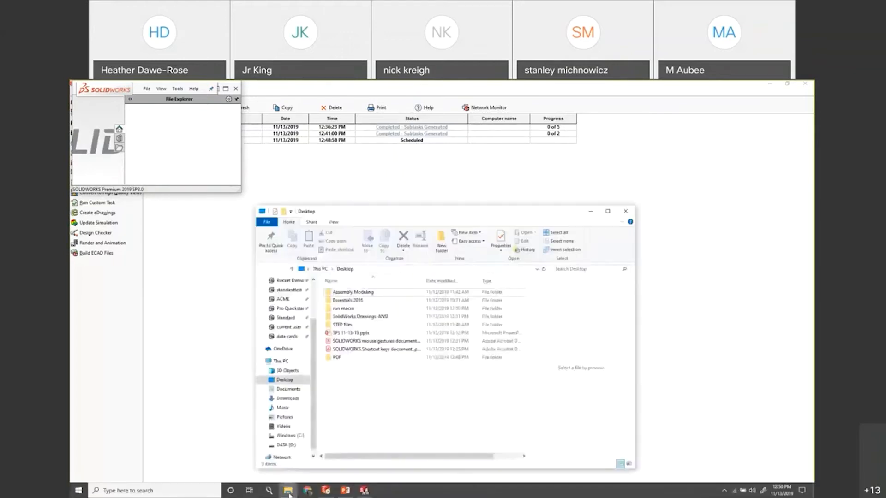
double_click(342, 324)
left_click_drag(364, 365, 530, 413)
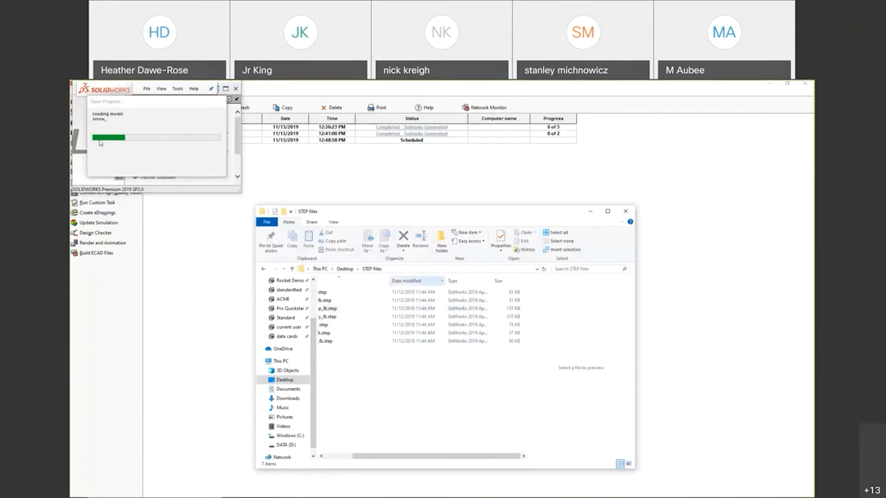
left_click(626, 214)
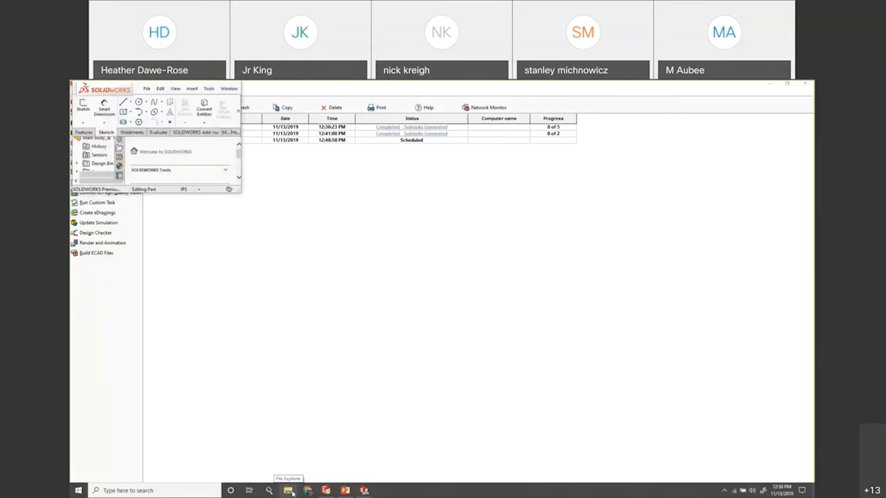
Expand the Import Files task's subtasks and check the Desktop's STEP files folder in File Explorer for the imported part files.
left_click(415, 323)
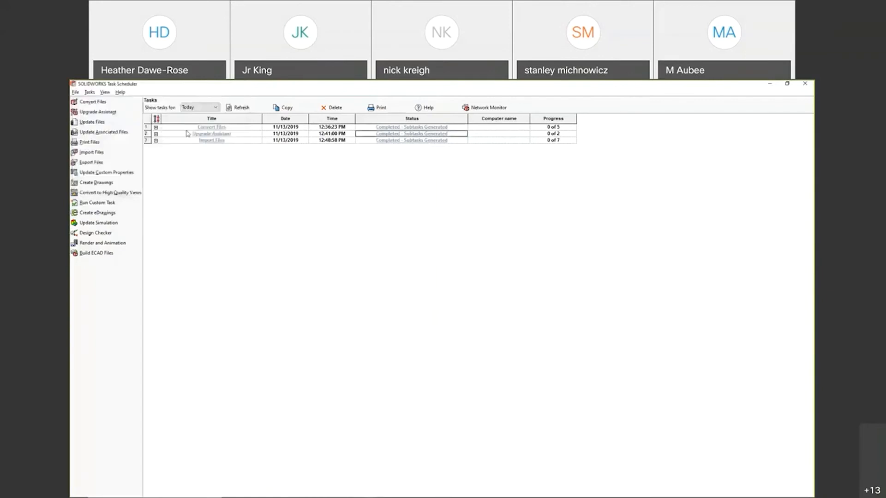
left_click(156, 140)
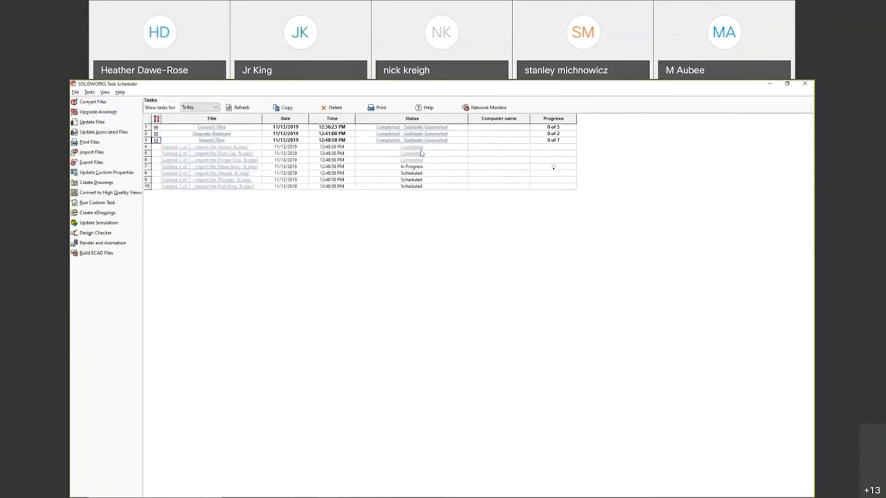
left_click(306, 491)
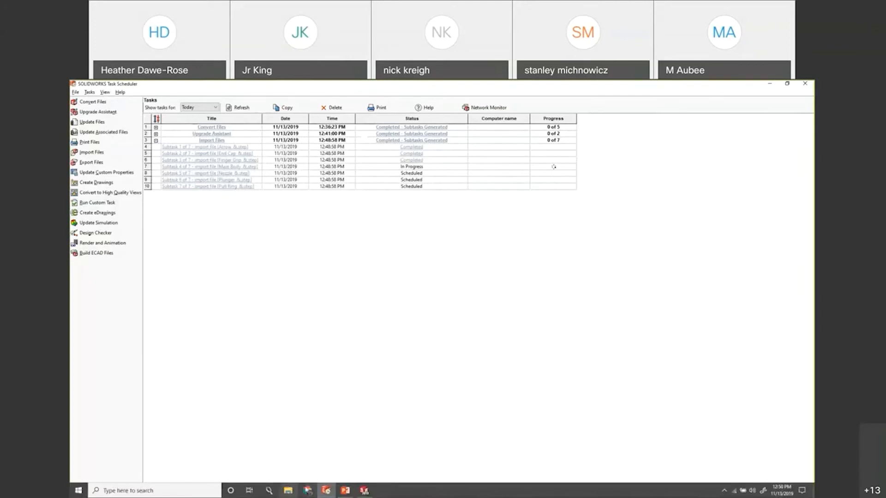
left_click(288, 491)
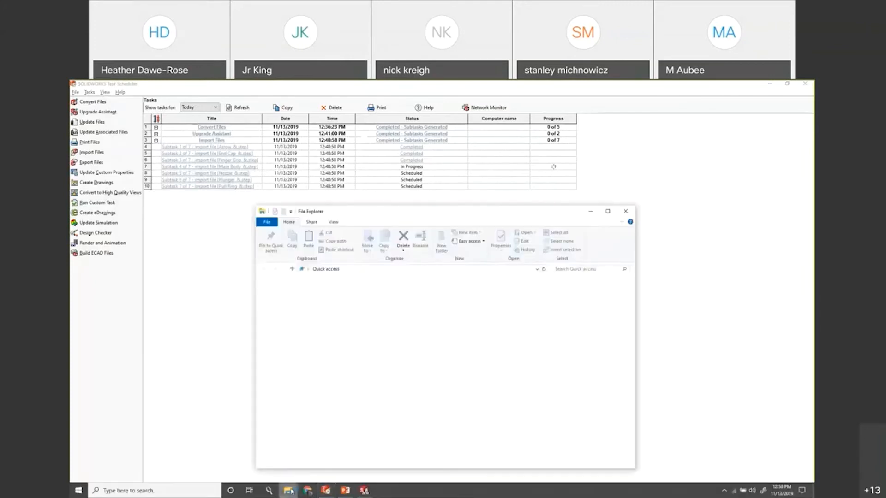
left_click(288, 491)
left_click(289, 492)
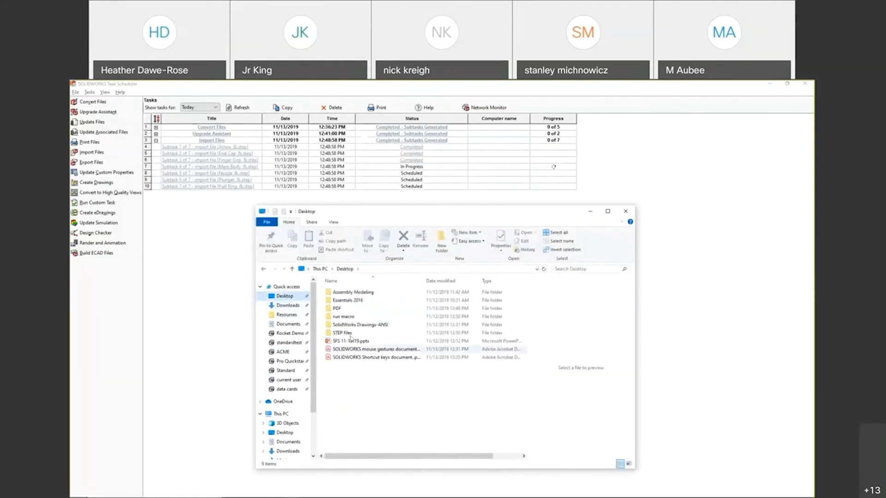
double_click(341, 332)
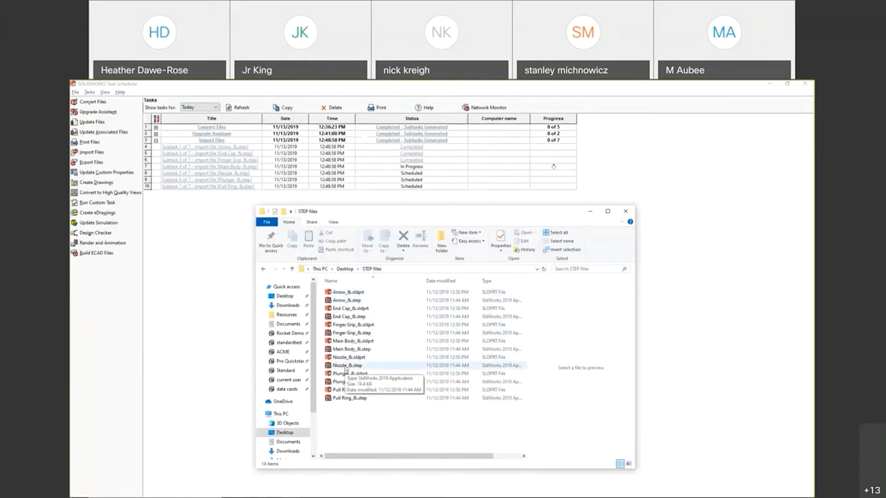
left_click(625, 212)
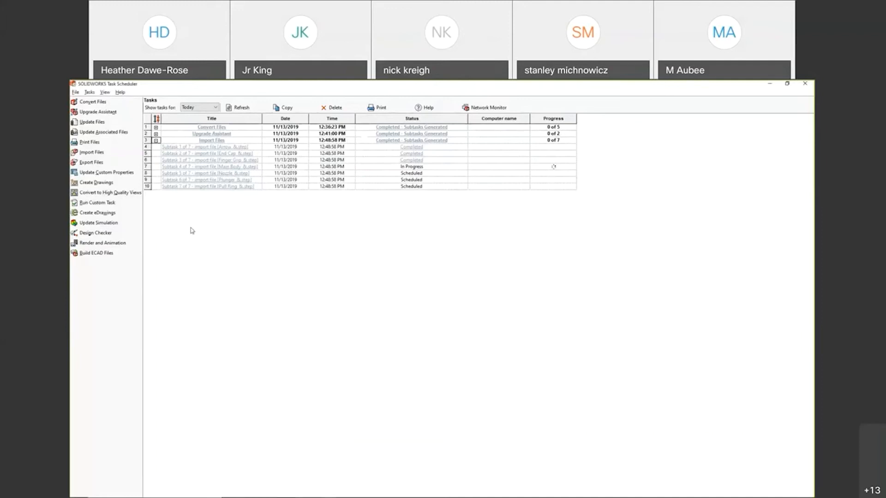
Review the export file types available for an Export Files task, then cancel the task.
left_click(91, 163)
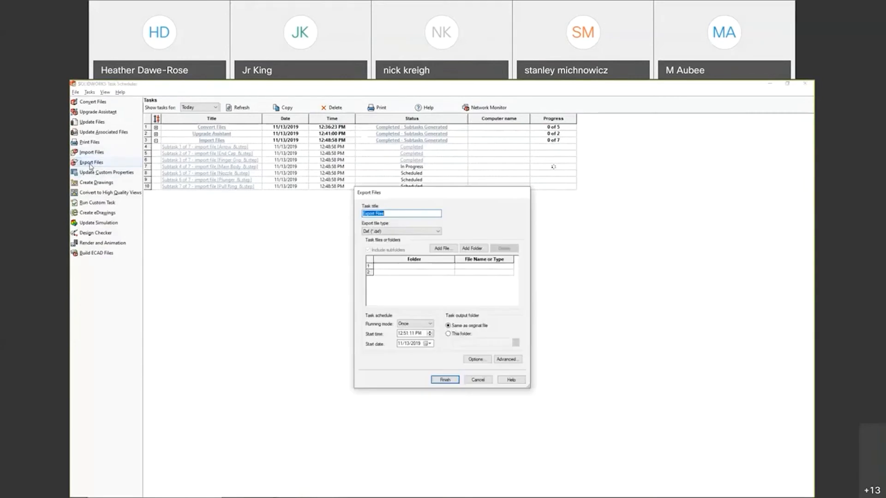
left_click(414, 232)
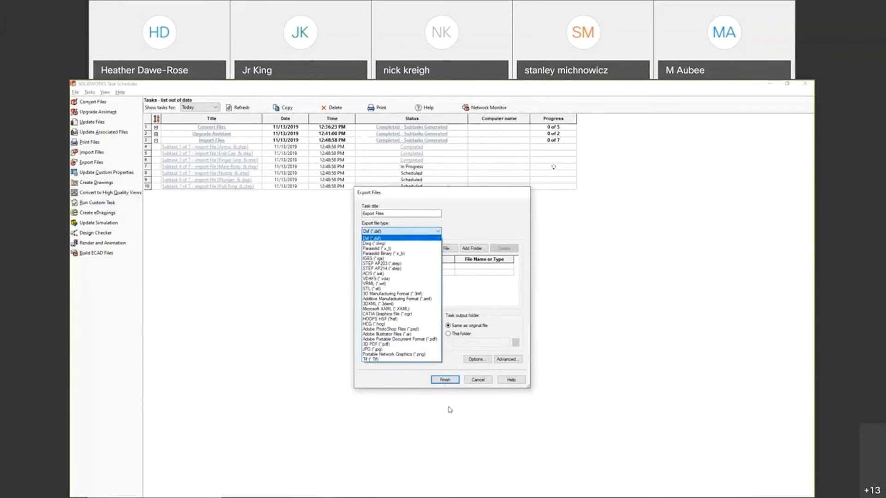
left_click(487, 382)
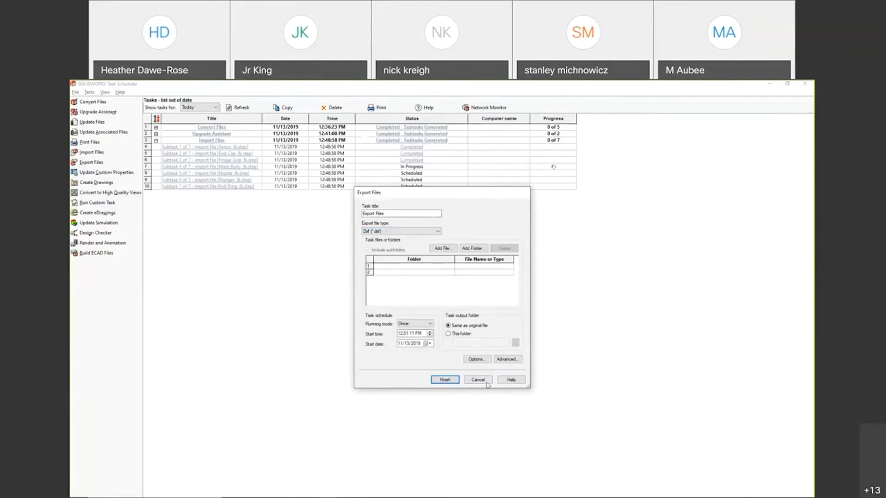
left_click(478, 379)
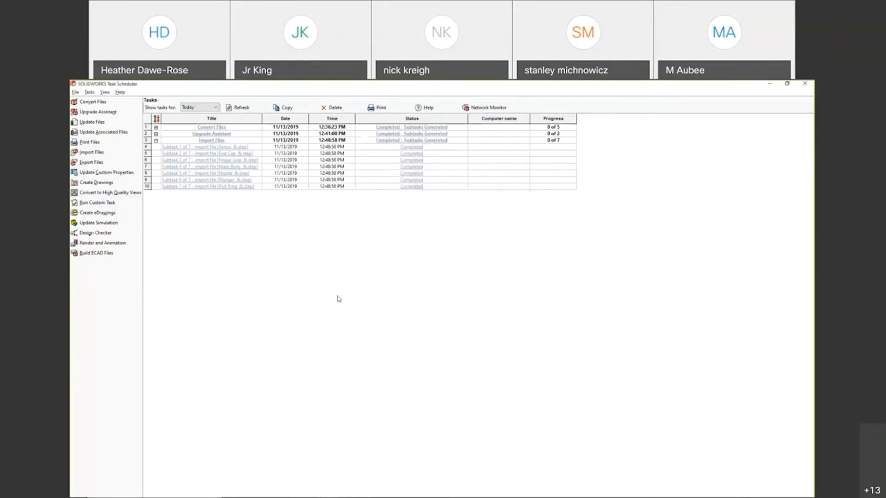
Start an Update Custom Properties task and add Lesson03's Completed Case Study folder from SolidWorks Drawings-ANSI on the Desktop.
left_click(102, 175)
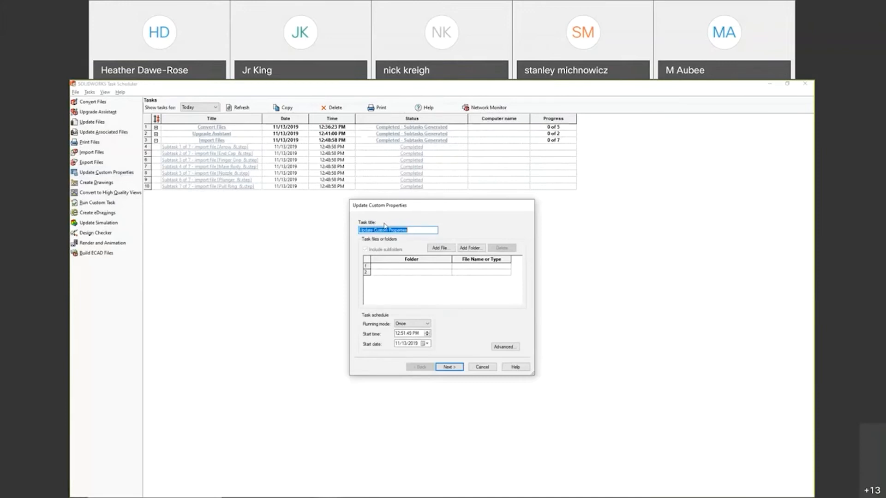
left_click(471, 249)
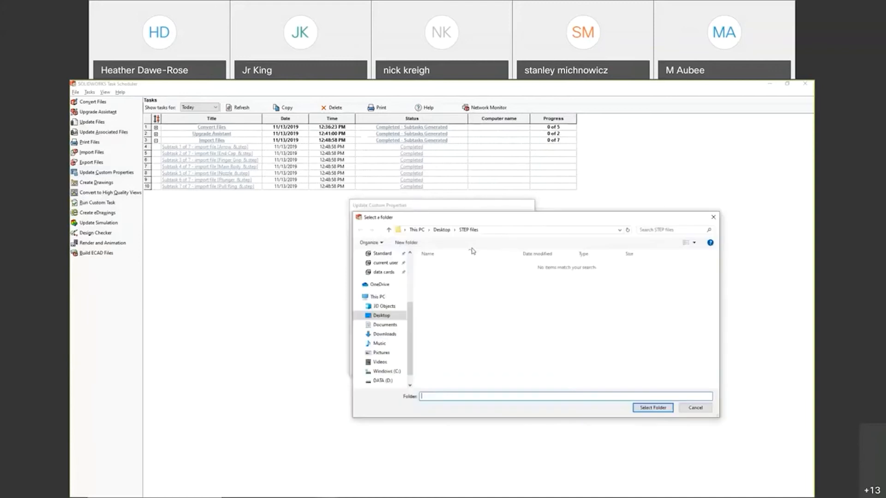
left_click(438, 233)
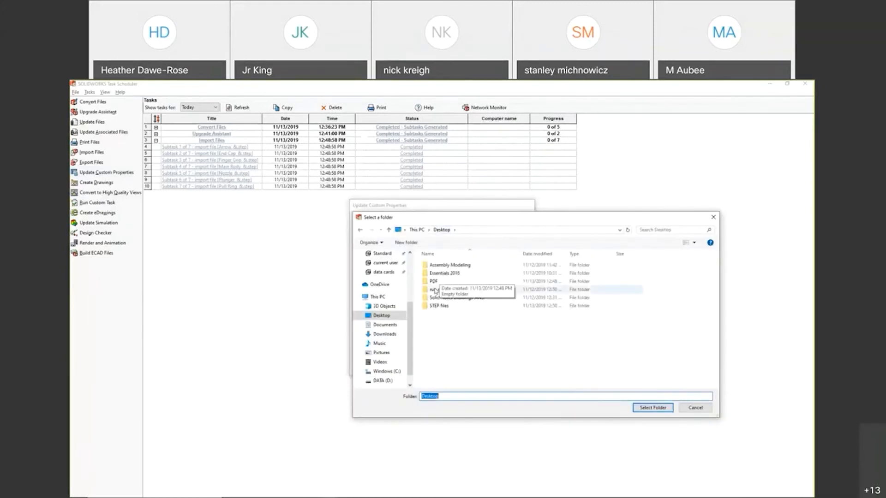
left_click(452, 274)
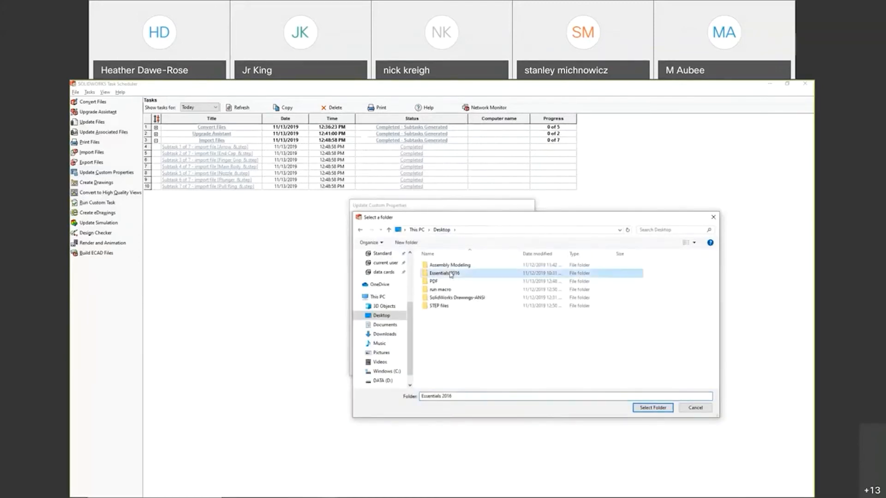
double_click(443, 298)
double_click(439, 289)
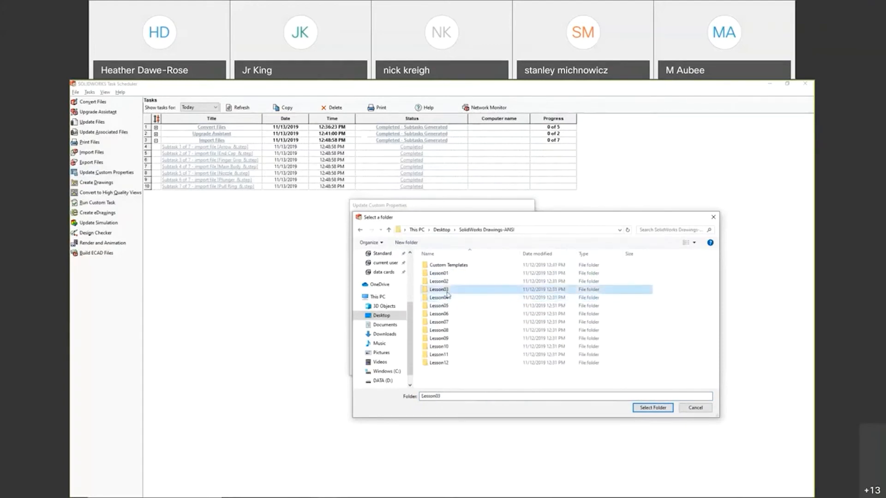
double_click(441, 266)
double_click(440, 267)
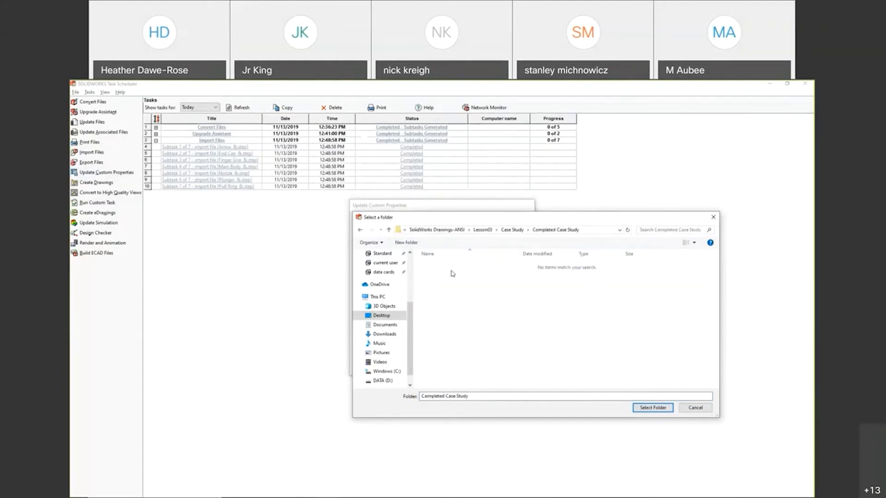
left_click(652, 408)
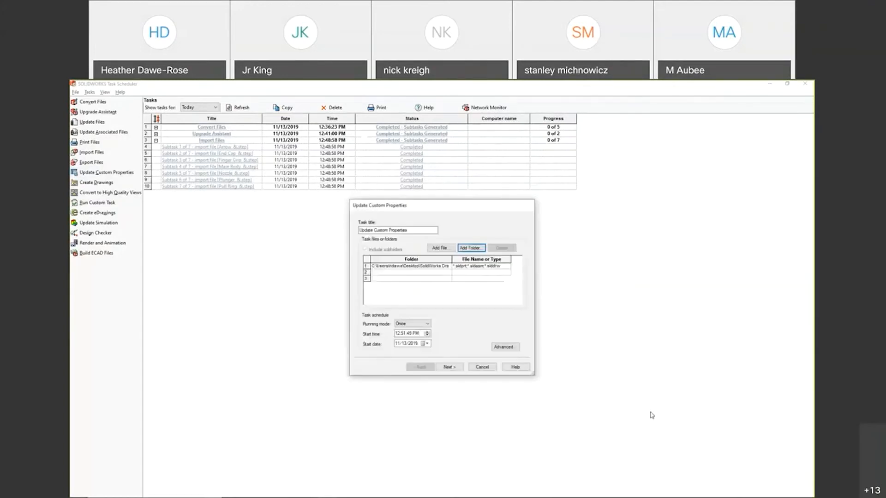
Add a custom property named Project of type Text with the value Lesson 2, and schedule the Update Custom Properties task.
left_click(449, 366)
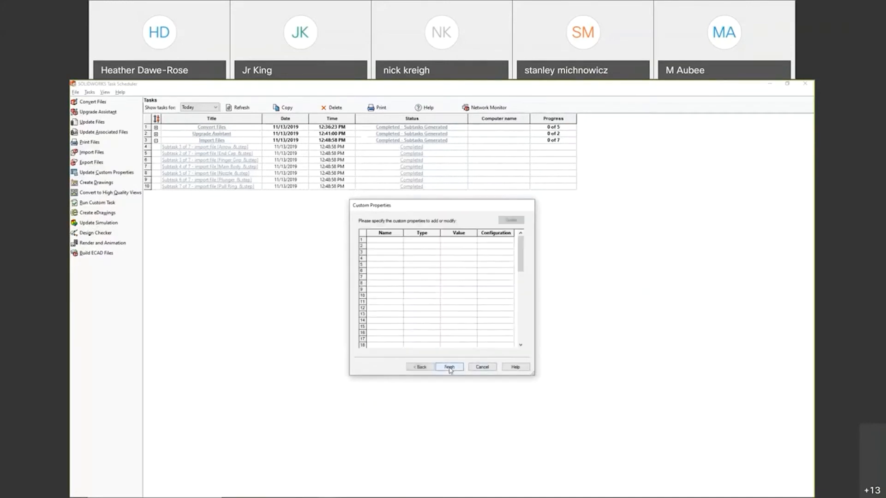
left_click(384, 240)
type("Project")
left_click(426, 242)
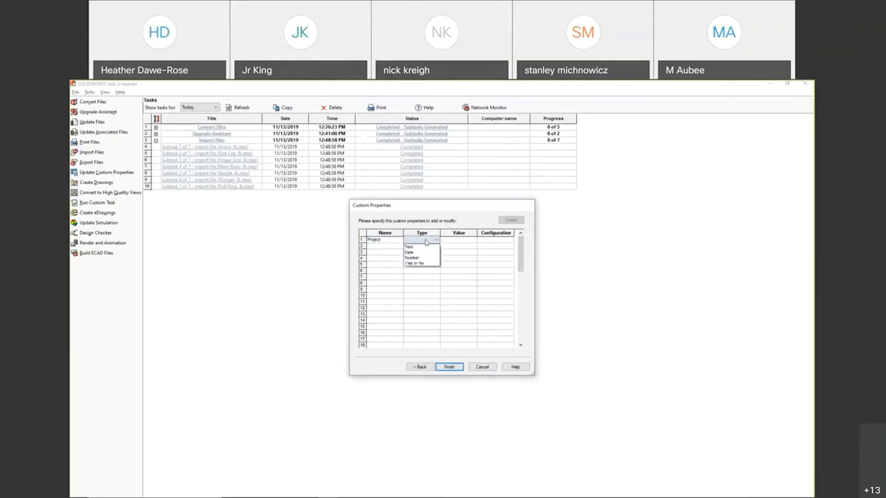
left_click(415, 246)
left_click(468, 240)
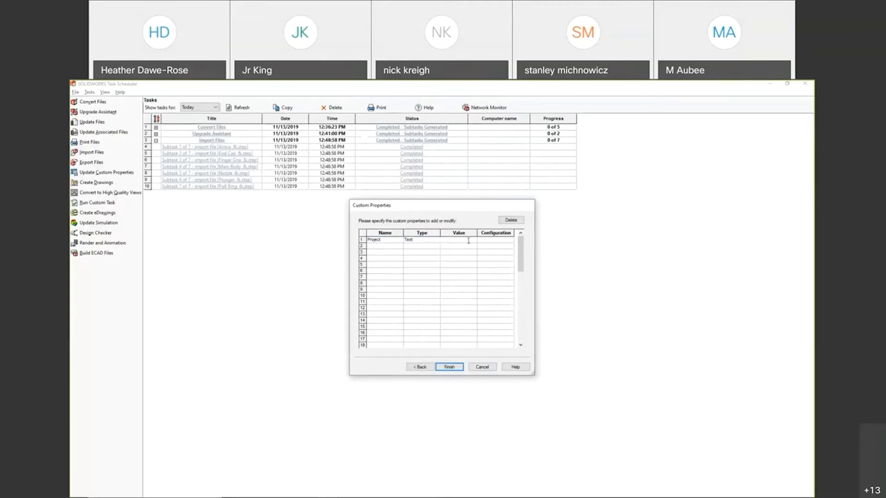
type("Lesson 2")
left_click(450, 367)
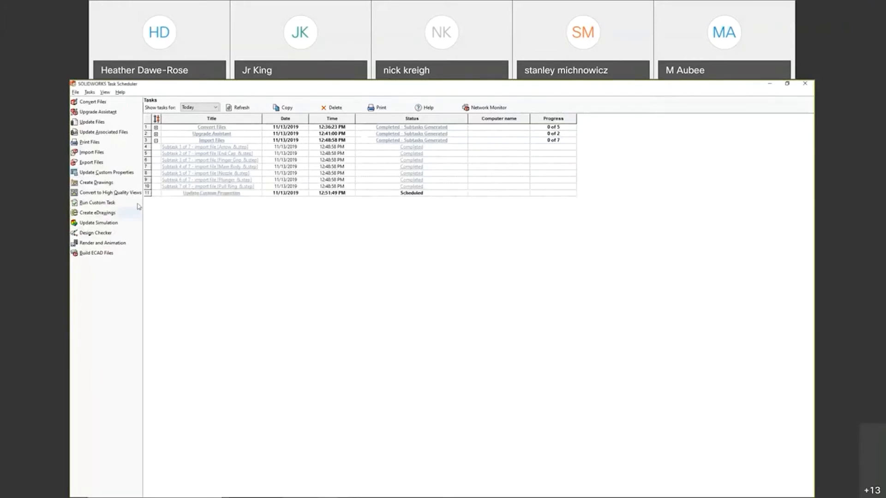
Review the scheduled Update Custom Properties task's properties, then close them without changes.
left_click(225, 193)
double_click(225, 194)
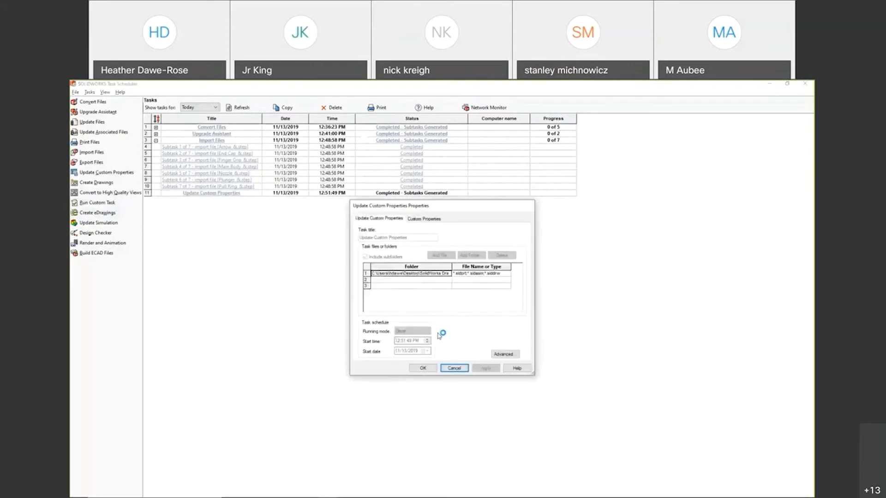
left_click(467, 370)
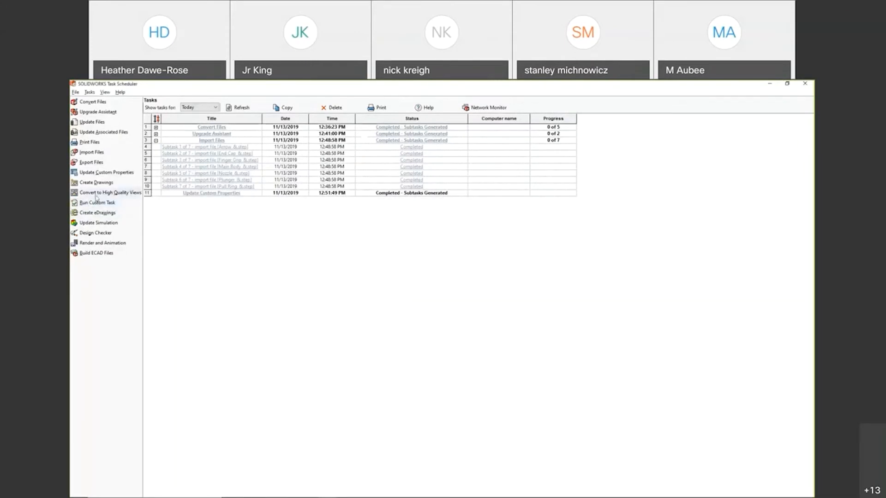
Review the setup options for a Create Drawings task, then cancel the task.
left_click(103, 184)
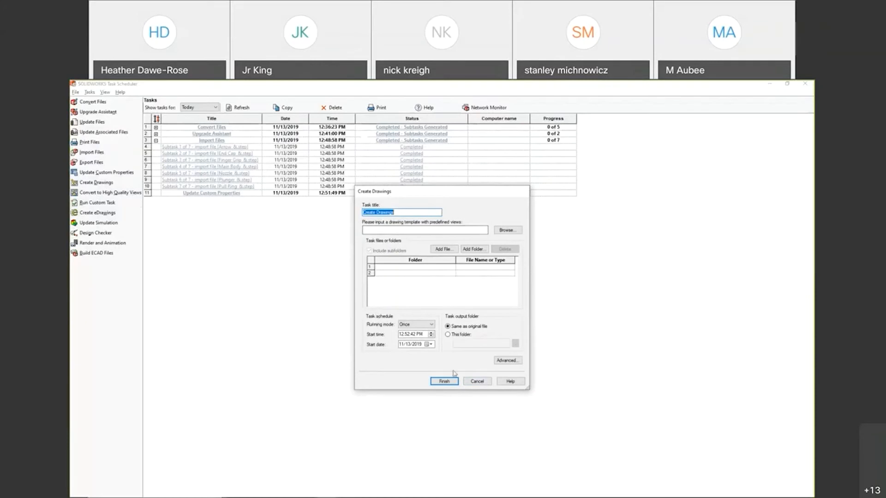
left_click(482, 382)
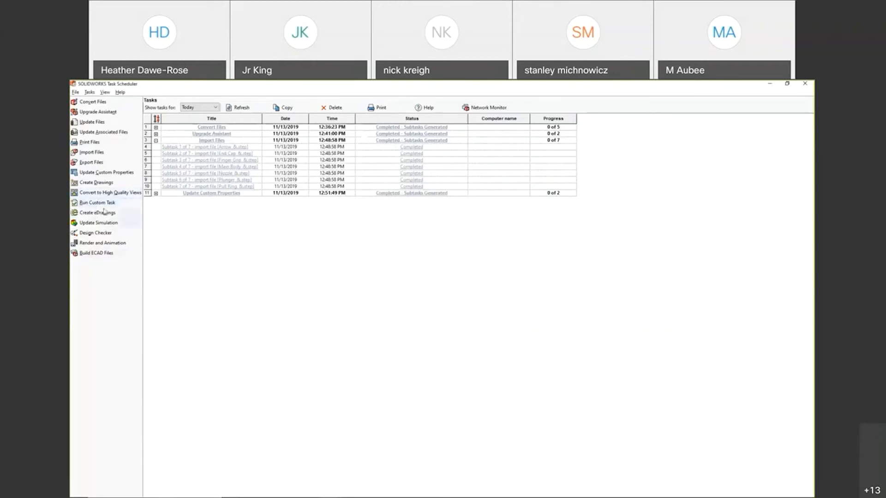
Start a custom task and open DXFMacro.swb from the Desktop's run macro folder in Notepad.
left_click(97, 203)
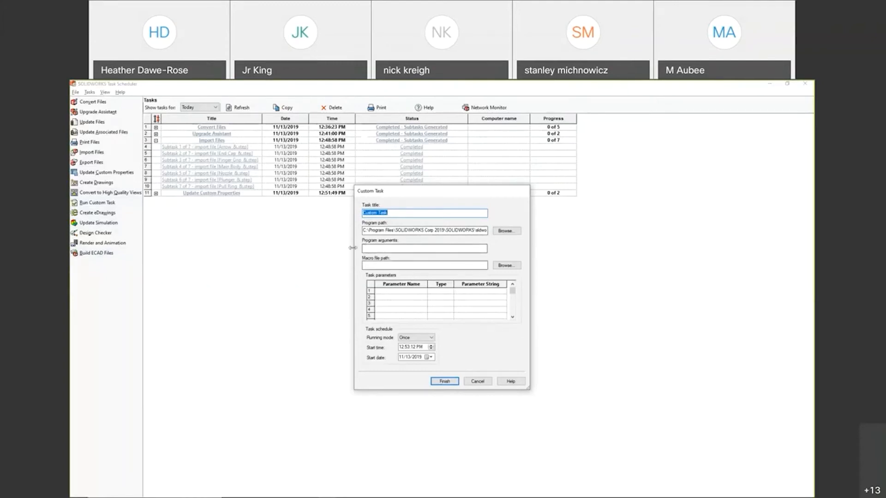
left_click(288, 493)
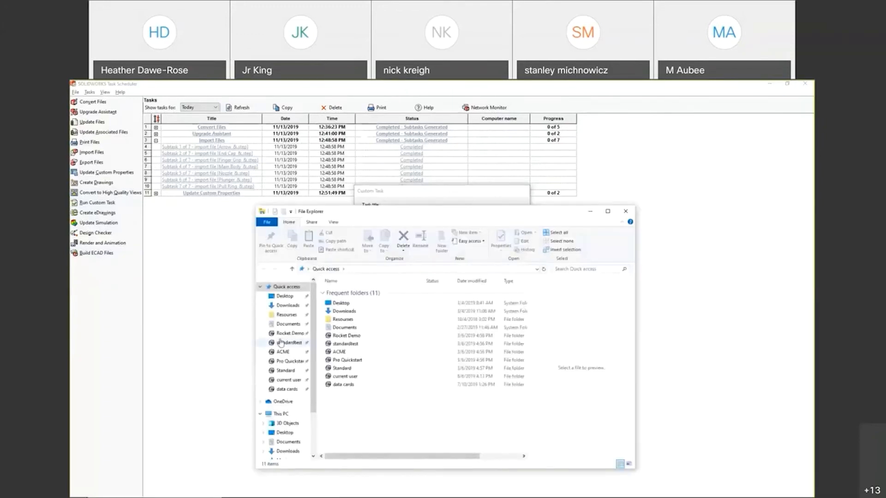
left_click(284, 296)
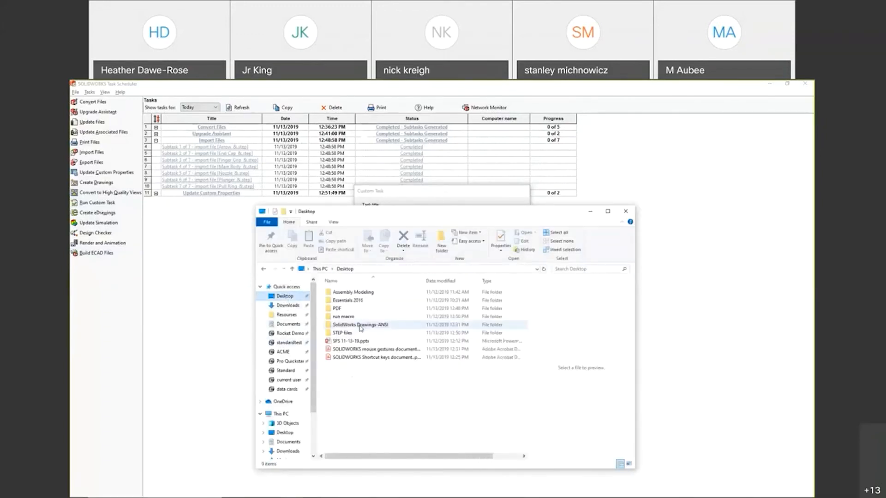
double_click(352, 318)
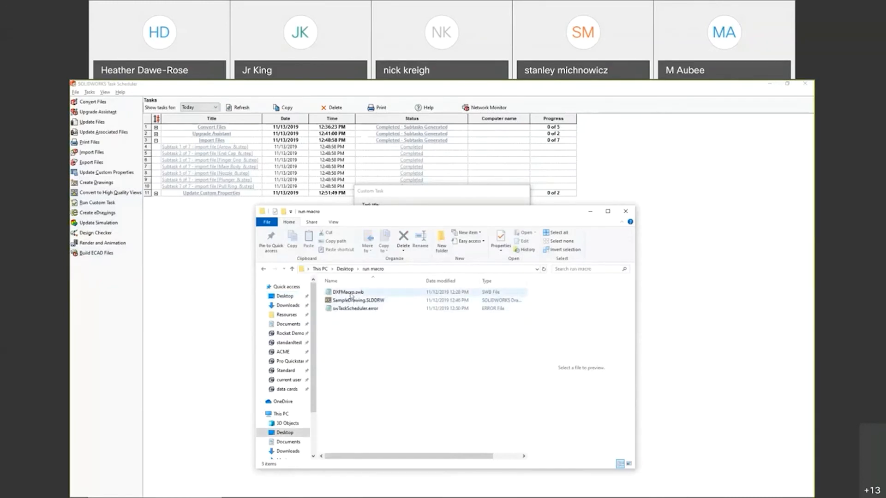
left_click(350, 292)
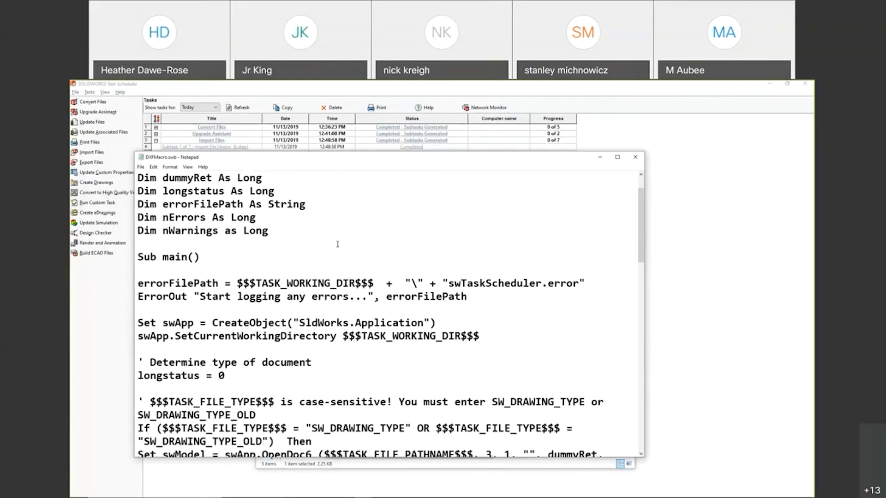
Copy the SW_DRAWING_TYPE string from the macro's file type condition, review its DXF saving code, and close the macro.
scroll(350, 292, "down", 1)
scroll(337, 244, "down", 2)
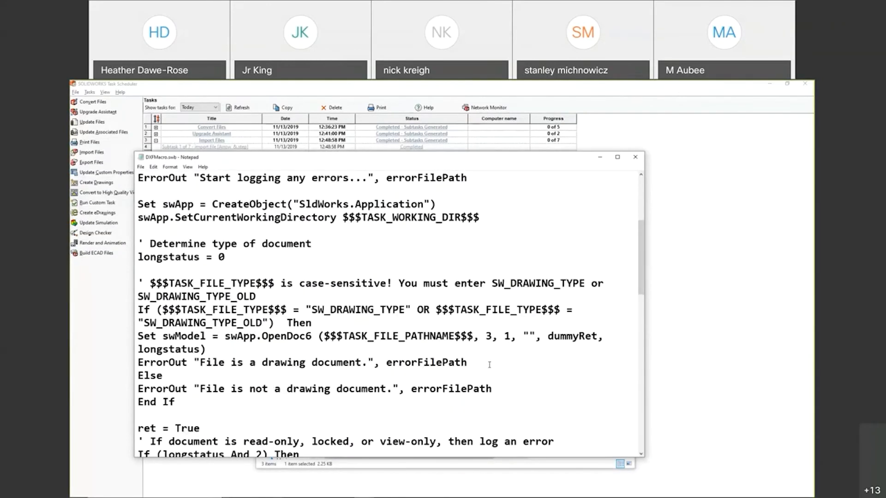
scroll(494, 344, "down", 2)
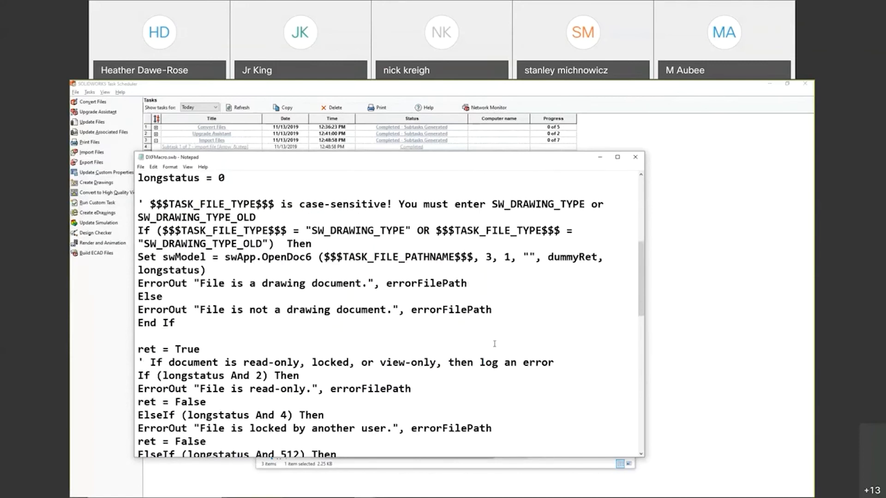
scroll(337, 319, "down", 1)
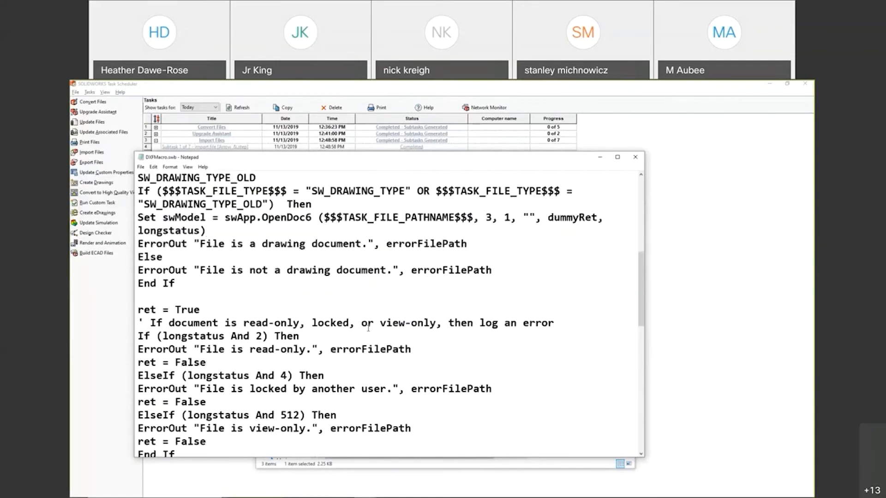
scroll(377, 317, "up", 1)
left_click_drag(312, 231, 405, 232)
right_click(403, 231)
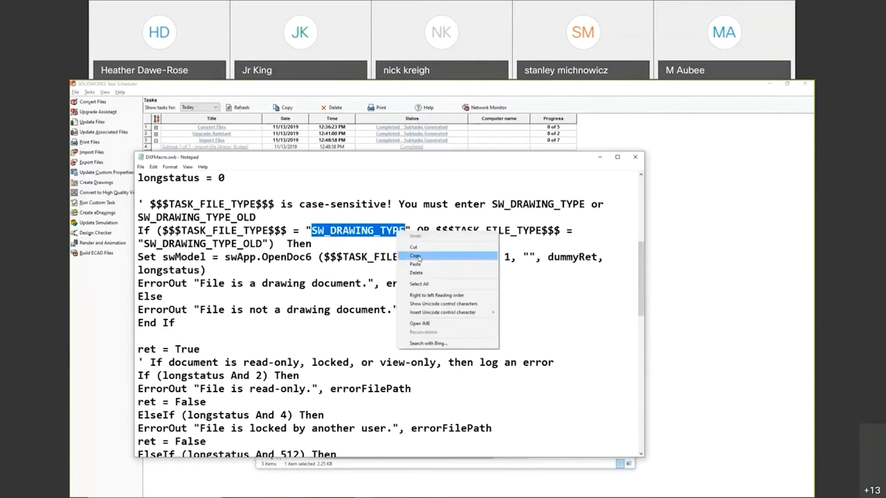
left_click(421, 255)
left_click(509, 291)
scroll(462, 415, "up", 6)
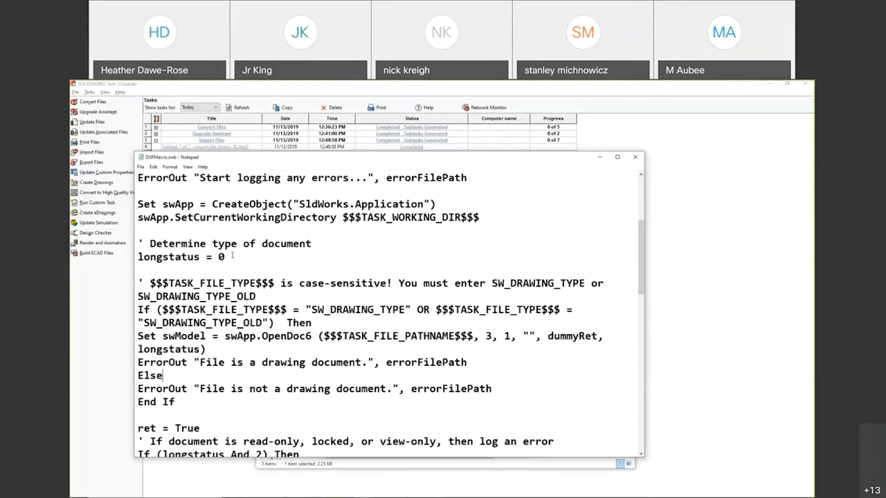
scroll(460, 428, "down", 15)
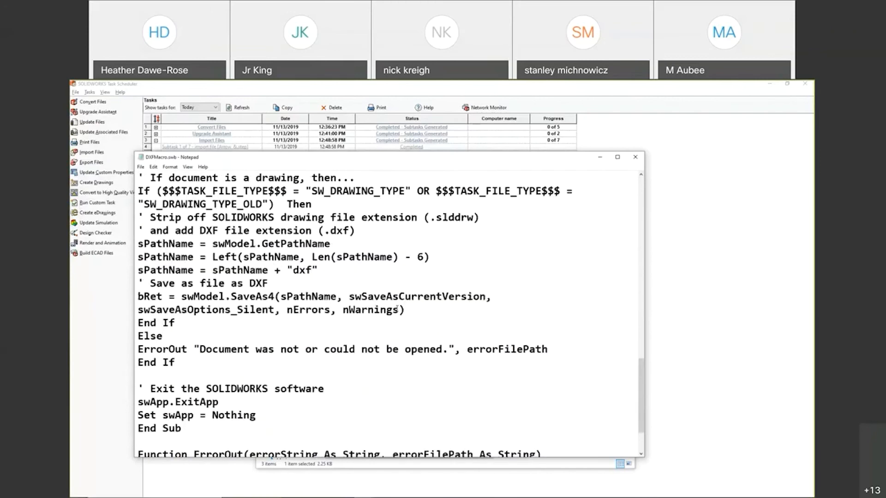
left_click(635, 157)
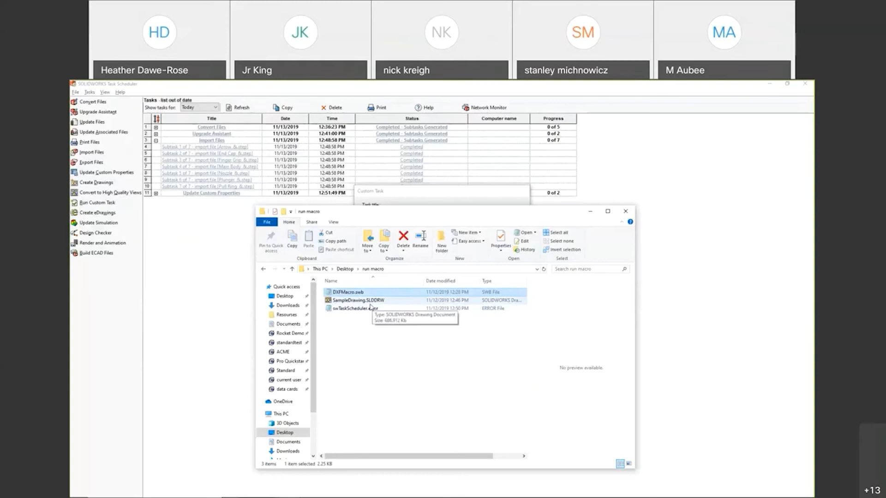
Set the custom task's macro file to DXFMacro.swb from the Desktop's run macro folder.
left_click(423, 199)
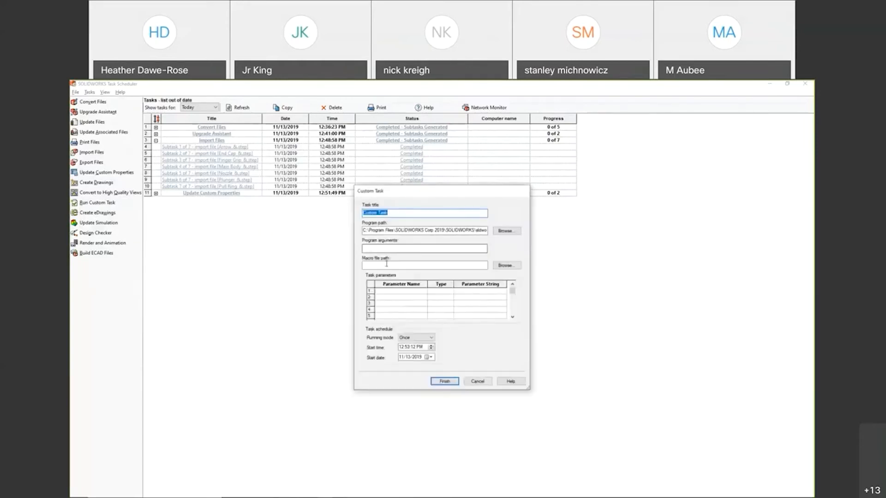
left_click(507, 266)
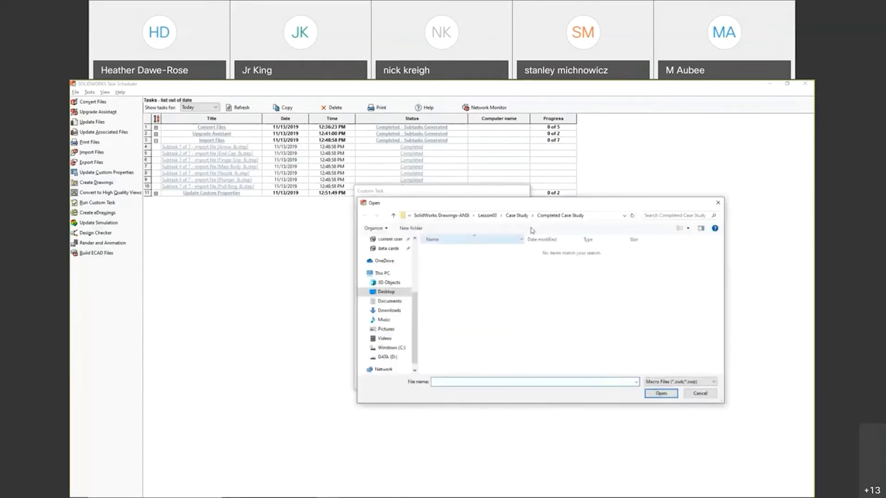
left_click(383, 292)
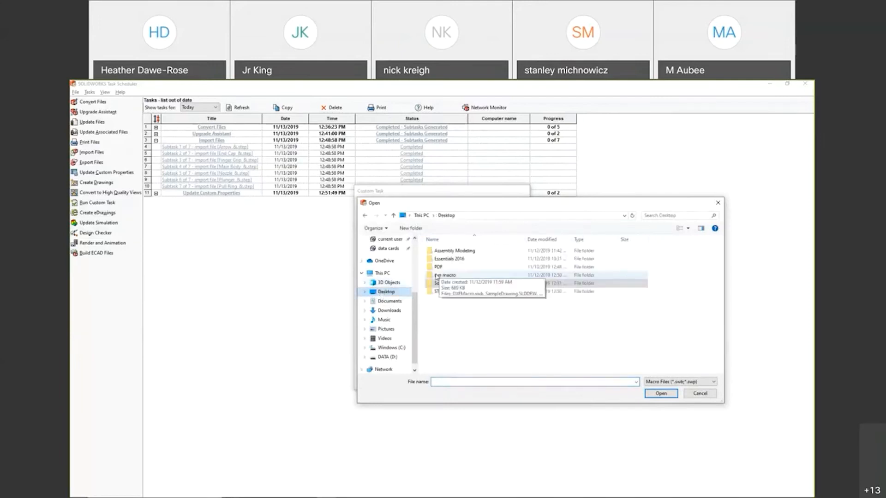
double_click(450, 275)
left_click(447, 252)
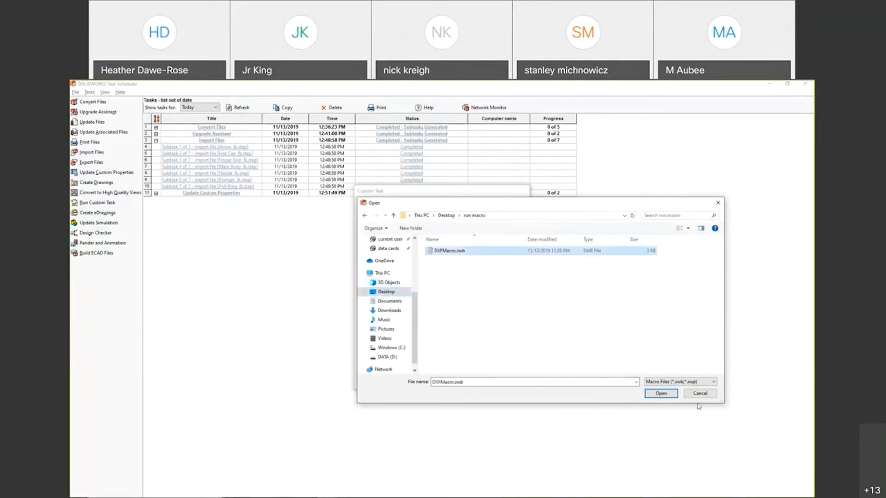
left_click(661, 394)
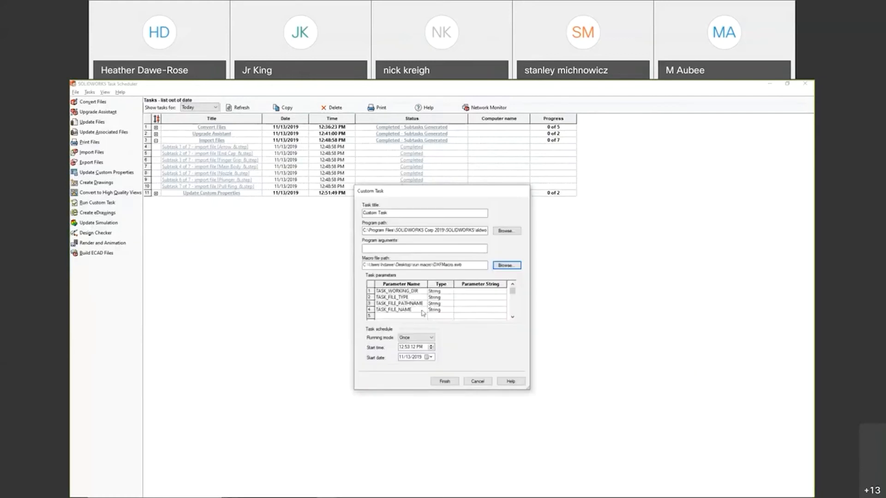
Reopen DXFMacro.swb to examine where the TASK_WORKING_DIR parameter is used, then return to the custom task.
left_click(288, 490)
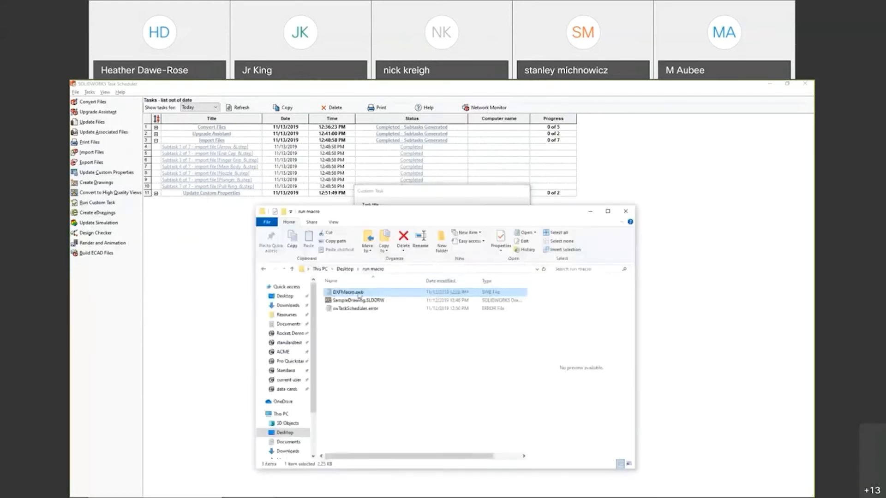
double_click(358, 292)
scroll(319, 318, "down", 1)
scroll(319, 319, "up", 1)
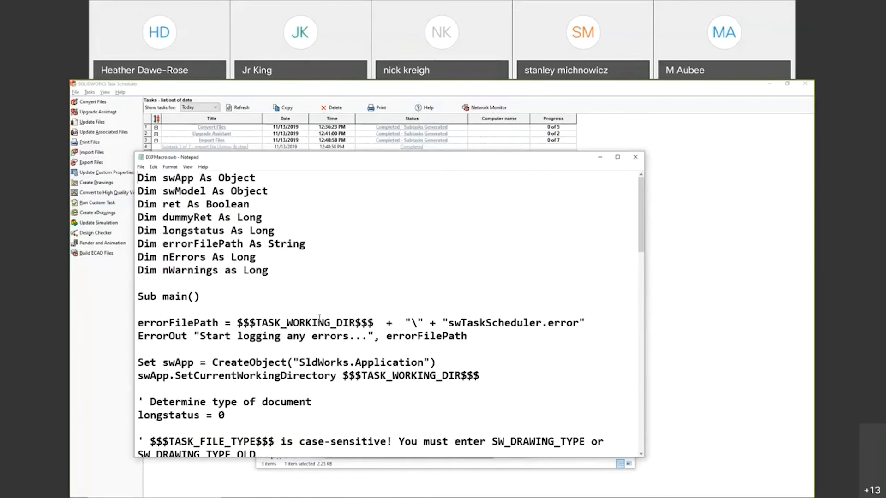
left_click_drag(237, 322, 423, 323)
left_click(636, 158)
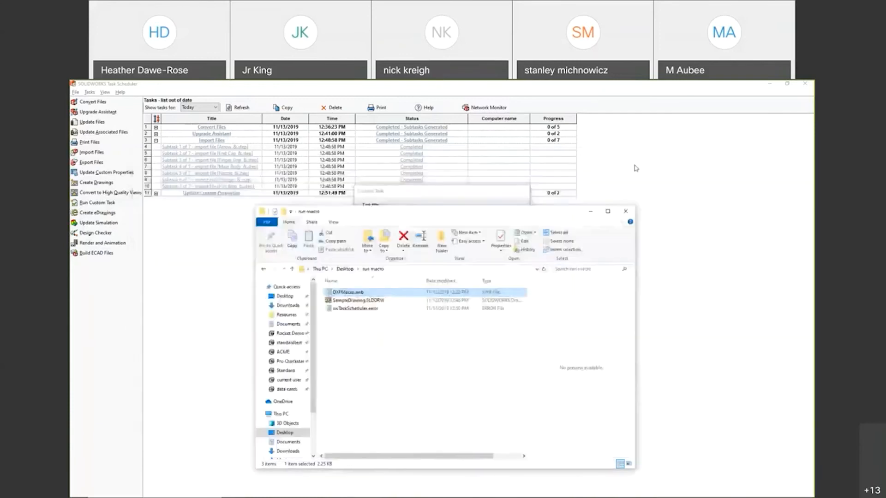
left_click(418, 194)
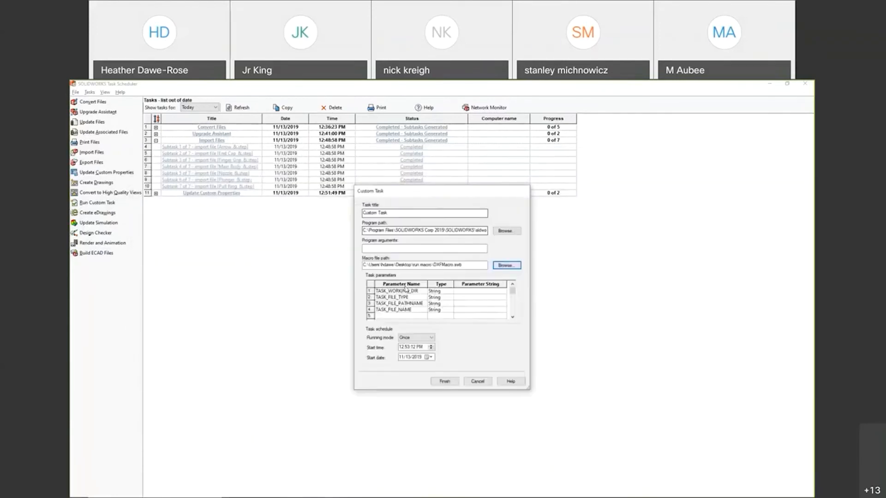
Set the TASK_FILE_TYPE parameter string to the copied SW_DRAWING_TYPE value.
left_click(457, 300)
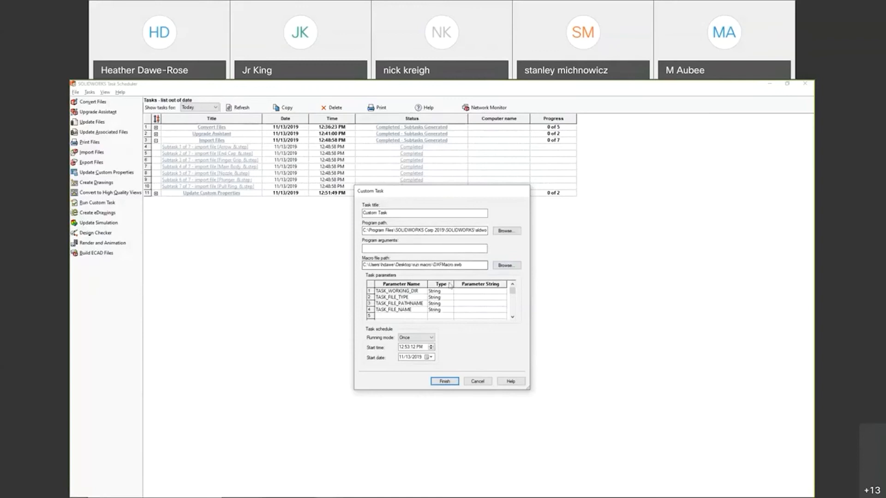
left_click(460, 304)
key("ctrl+v")
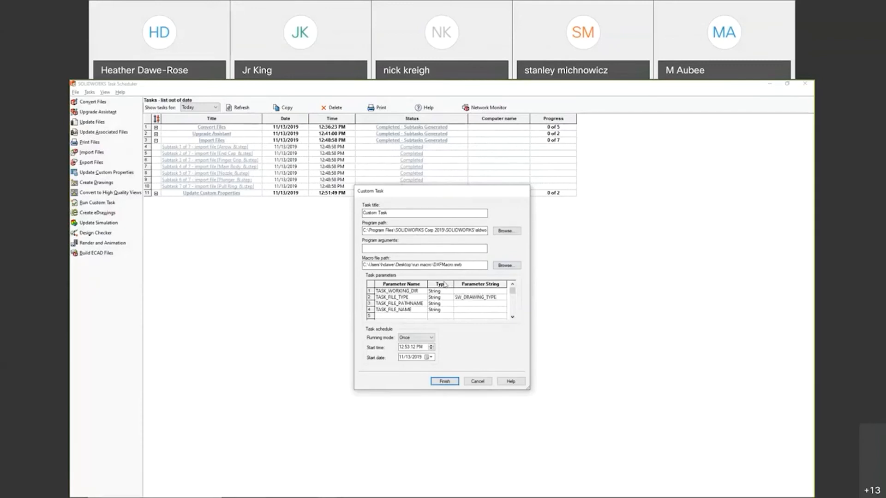
Copy the folder portion of the macro file path into the TASK_WORKING_DIR parameter string.
left_click_drag(437, 266, 346, 269)
left_click(425, 266)
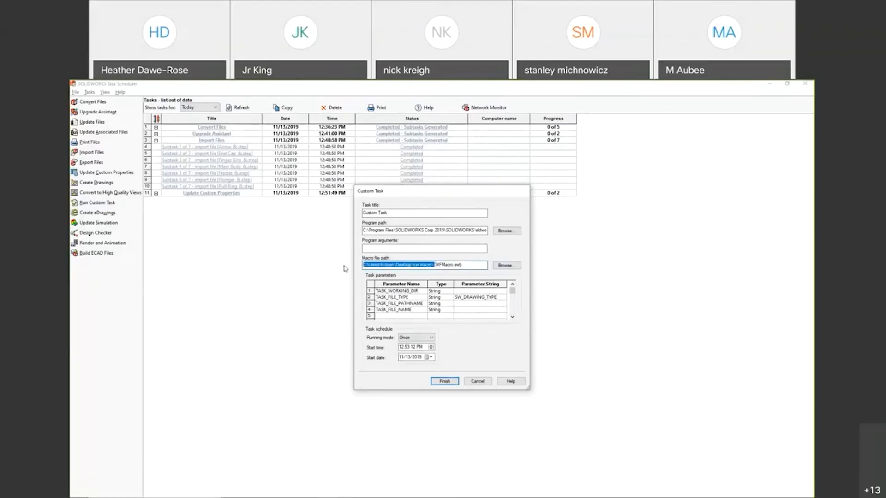
left_click(476, 291)
key("ctrl+v")
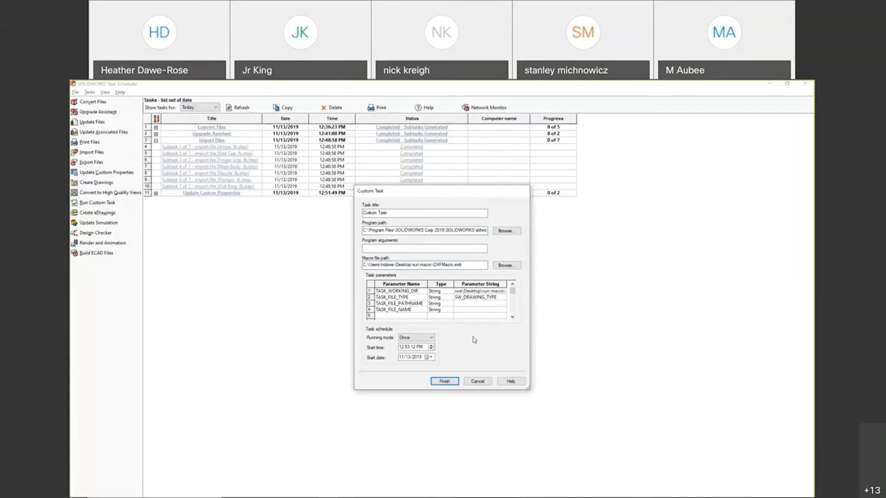
Enter the run macro folder's path from File Explorer, followed by a backslash, as the TASK_FILE_PATHNAME parameter string.
left_click(467, 308)
left_click(468, 304)
left_click(287, 490)
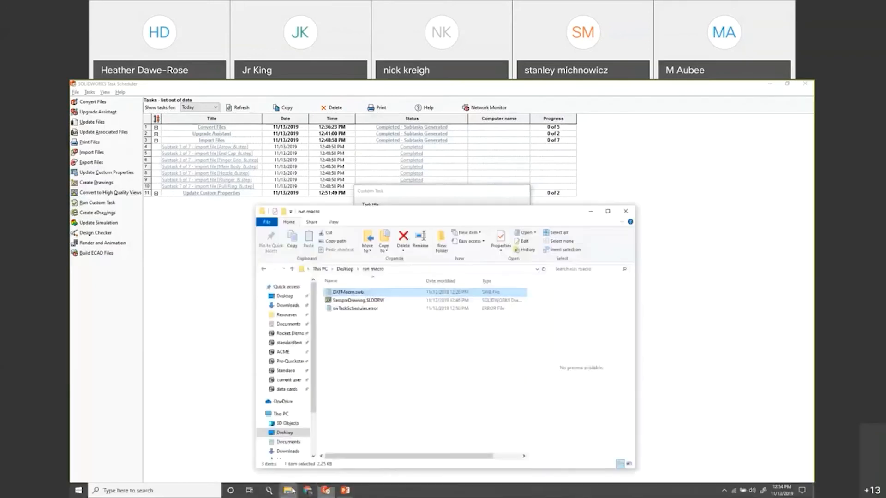
left_click(401, 268)
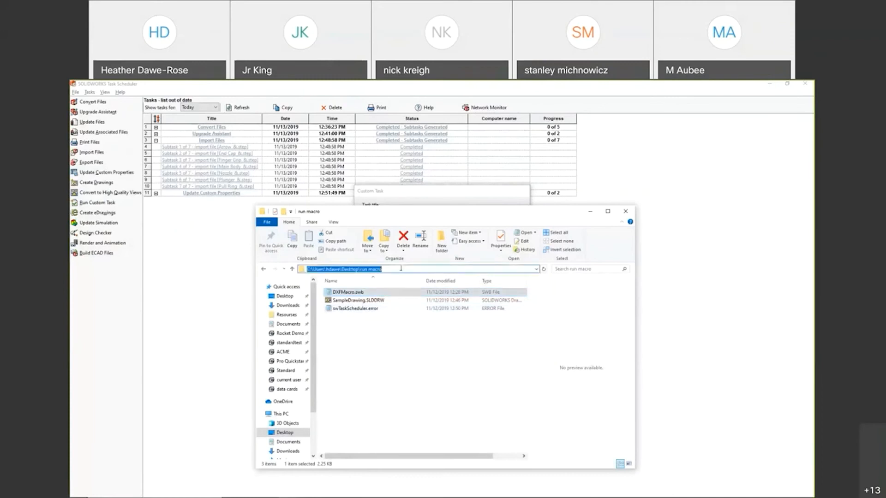
left_click(408, 193)
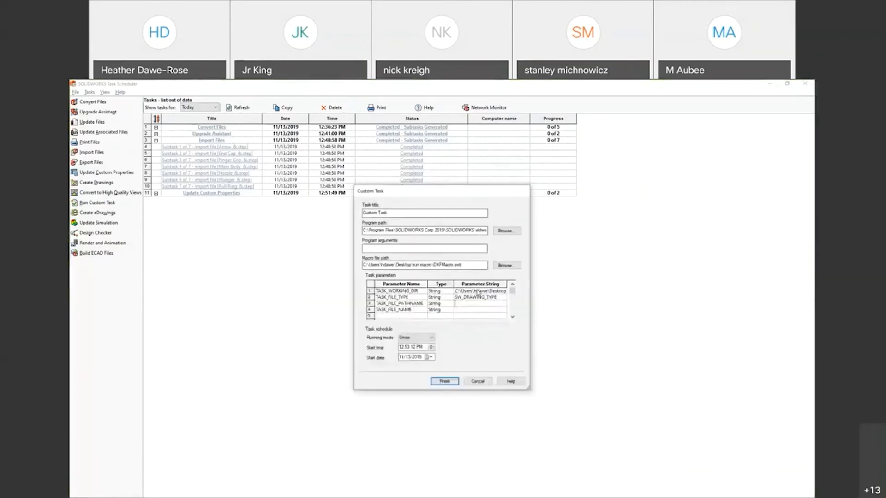
key("ctrl+v")
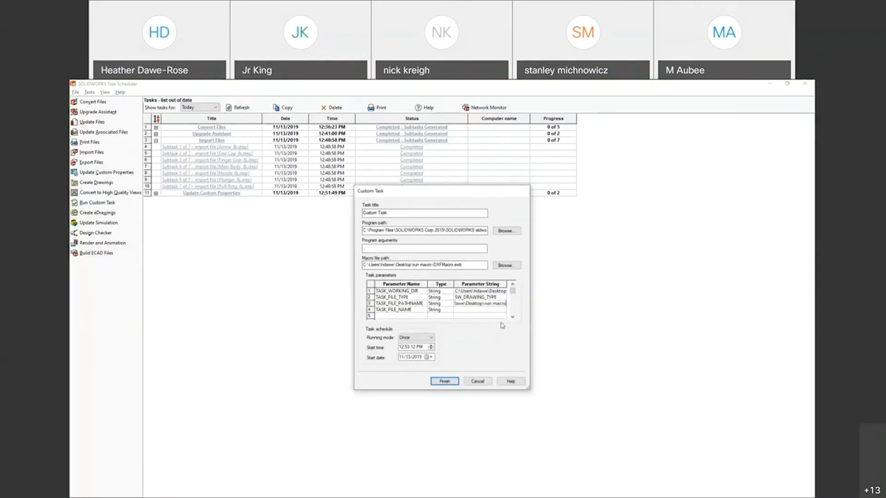
type("\\")
Copy the full file name SampleDrawing.SLDDRW from the run macro folder and append it to the TASK_FILE_PATHNAME parameter string.
key("super")
left_click(287, 489)
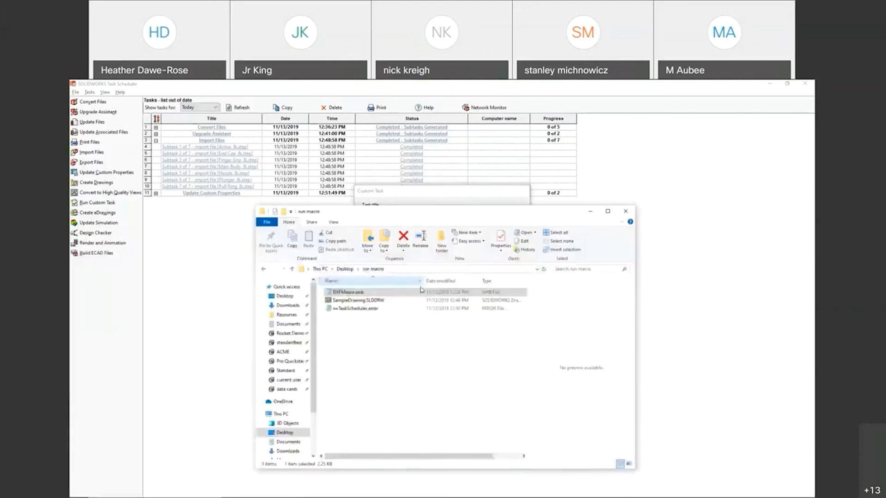
left_click(347, 302)
left_click(347, 302)
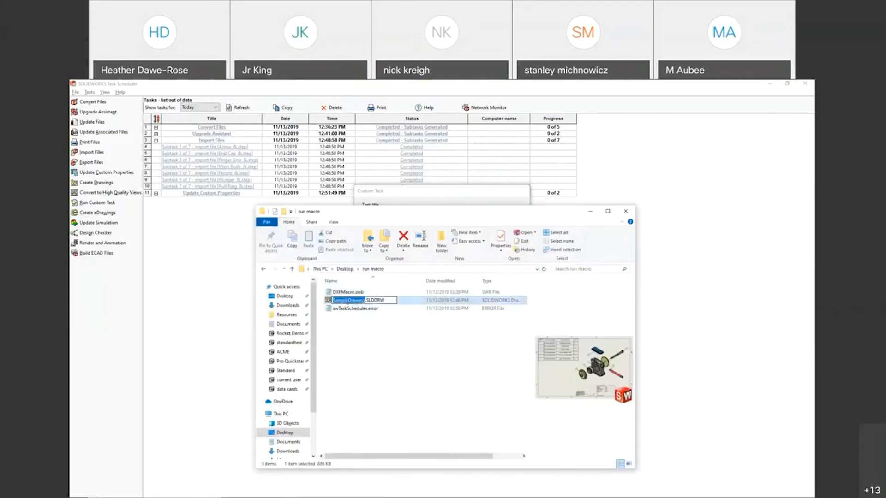
key("ctrl+a")
left_click(485, 309)
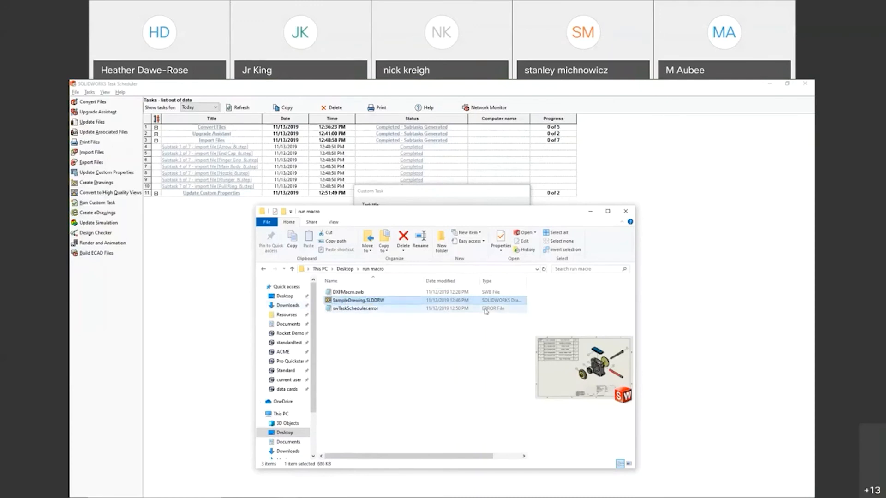
left_click(482, 196)
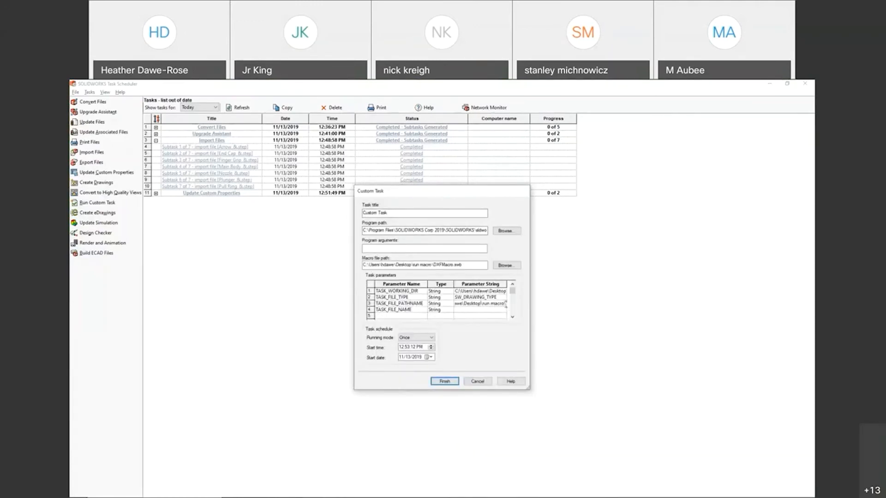
key("ctrl+v")
Set the TASK_FILE_NAME parameter string to SampleDrawing.SLDDRW and finish the custom task to schedule it.
left_click(486, 310)
key("ctrl+v")
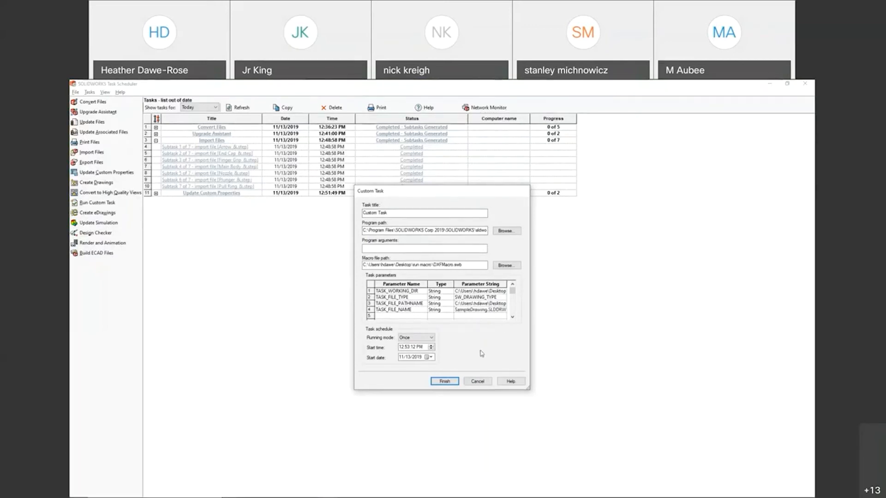
left_click(445, 382)
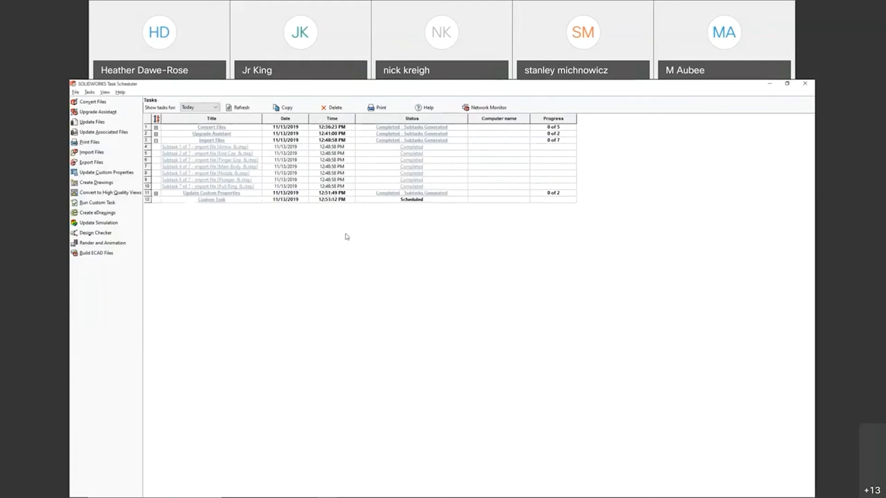
Expand the Update Custom Properties subtasks and read the swTaskScheduler.error log in the run macro folder, closing both windows.
left_click(156, 194)
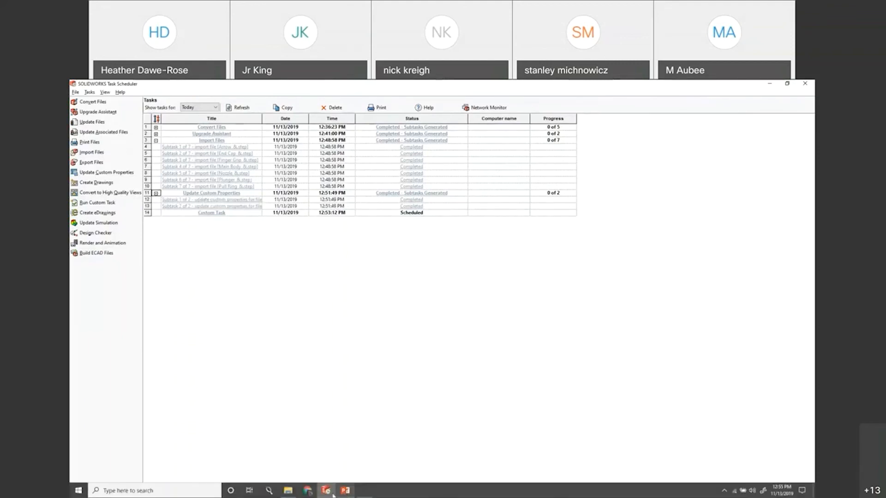
mouse_move(288, 491)
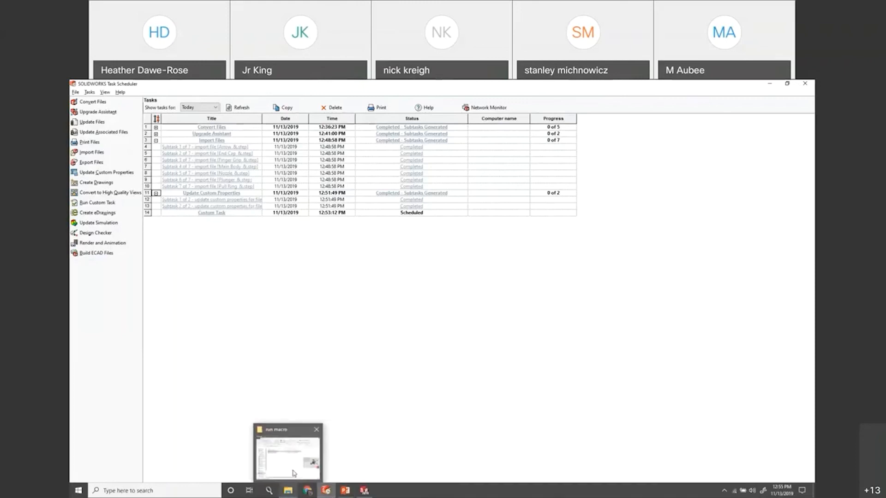
left_click(294, 474)
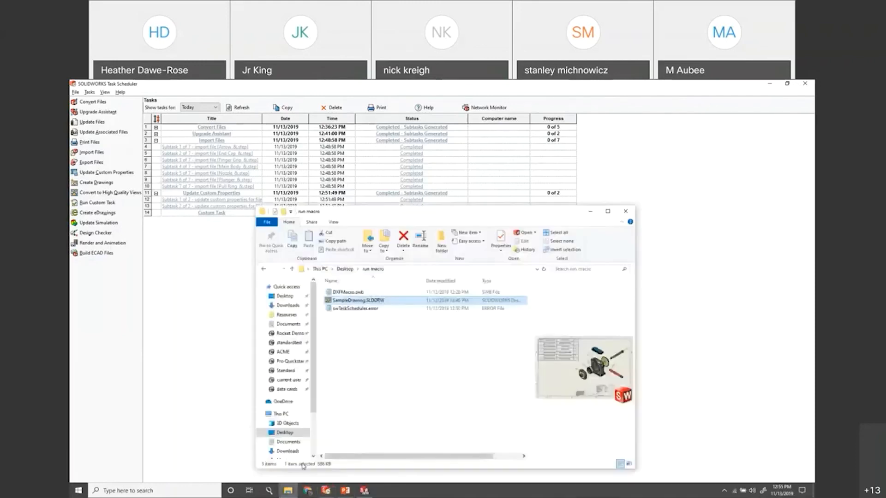
double_click(362, 308)
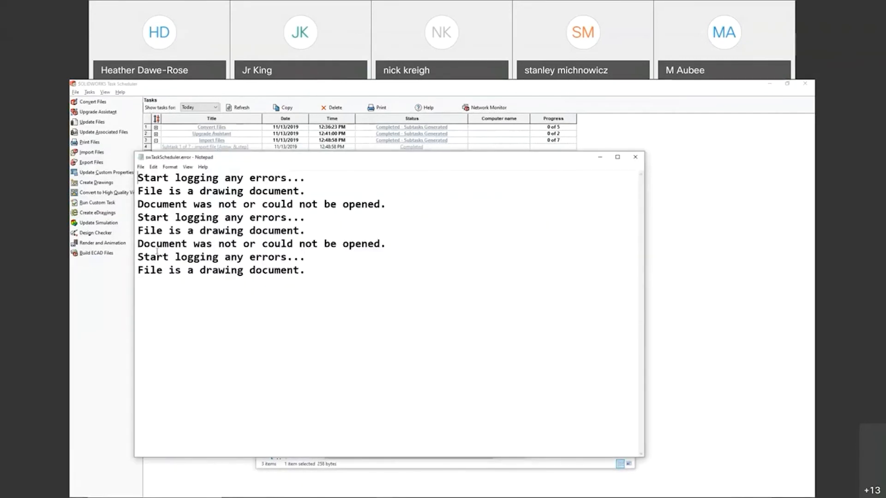
left_click(635, 157)
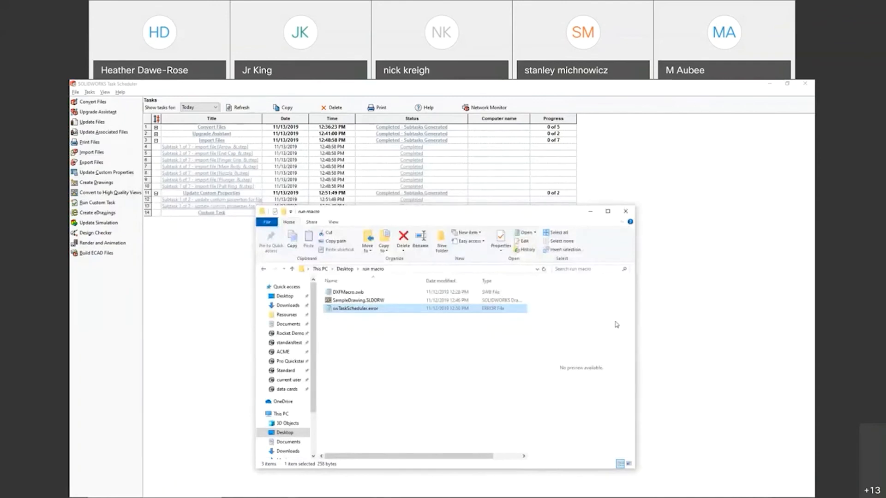
left_click_drag(422, 213, 409, 263)
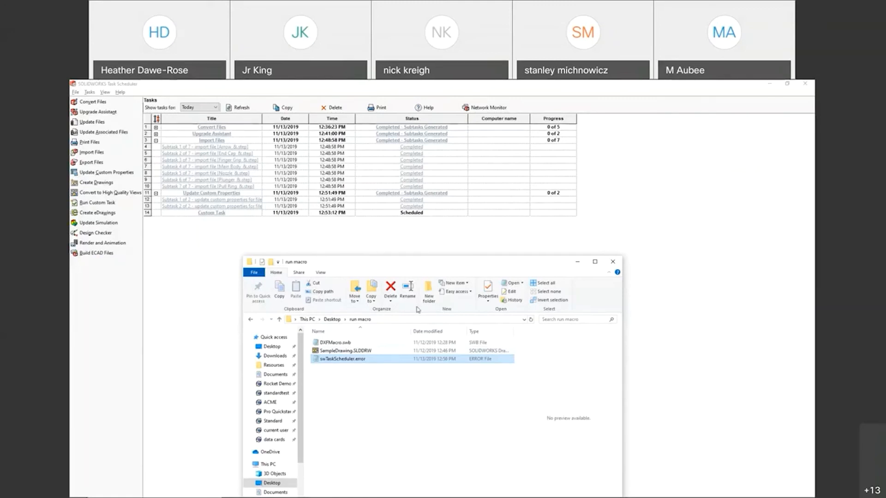
left_click(612, 263)
Review the Create eDrawings and Update Simulation task setups, cancelling each one without scheduling it.
left_click(105, 213)
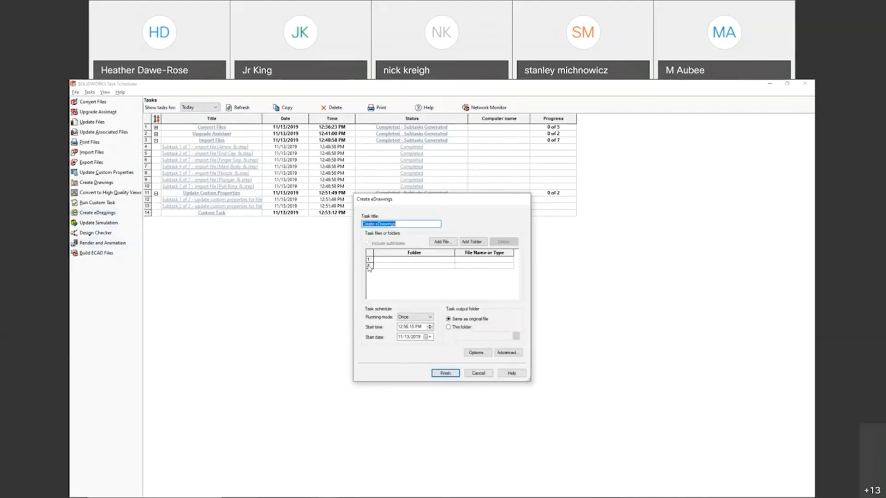
left_click(484, 375)
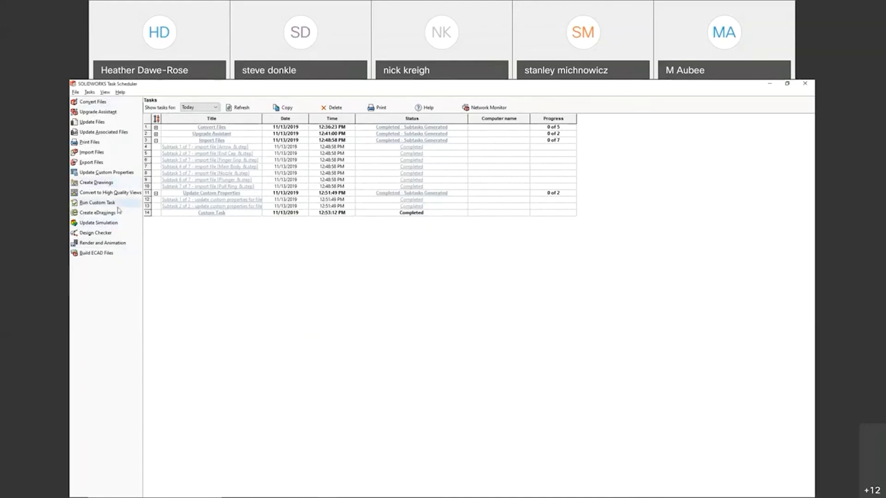
left_click(107, 225)
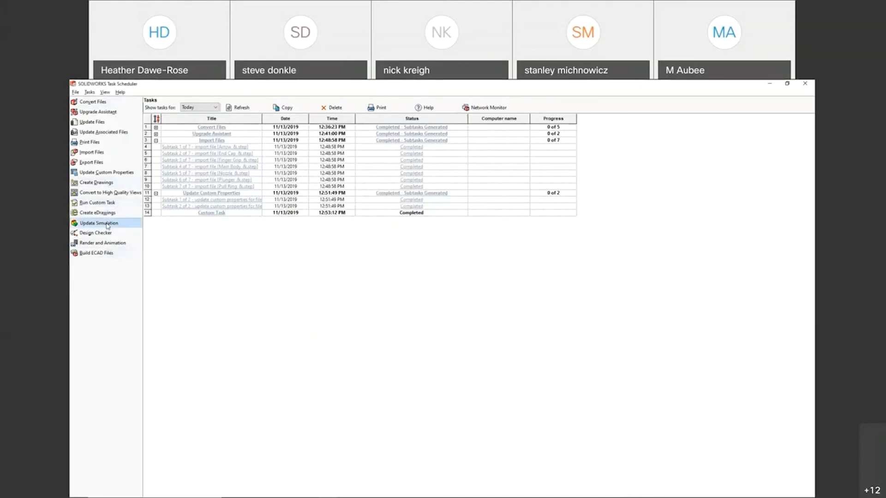
left_click(492, 368)
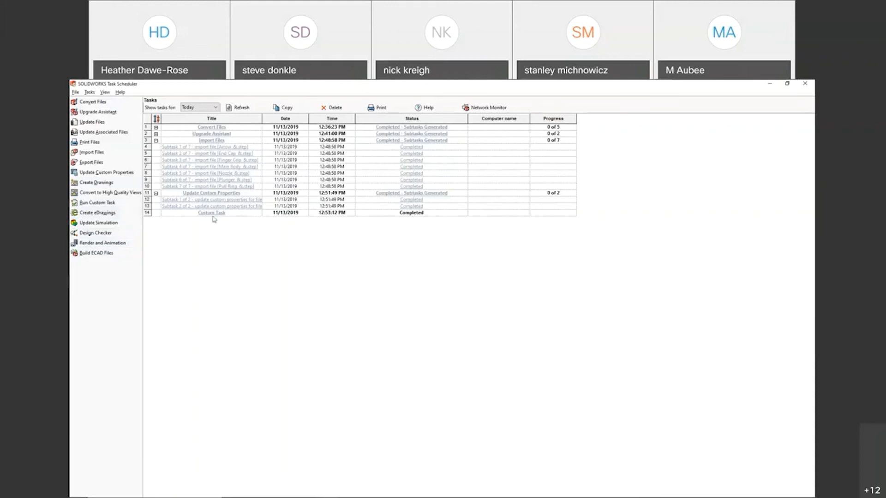
Open the run macro folder on the Desktop in File Explorer and check for the exported SampleDrawing.dxf file.
mouse_move(378, 495)
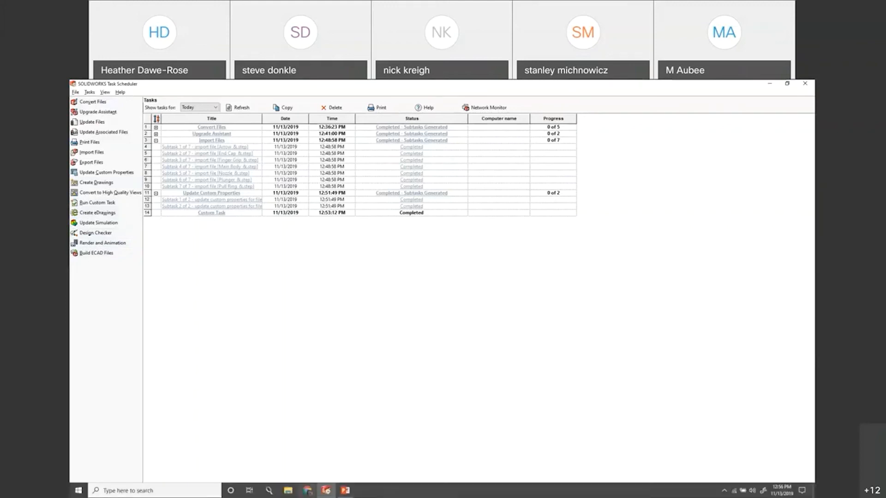
left_click(288, 491)
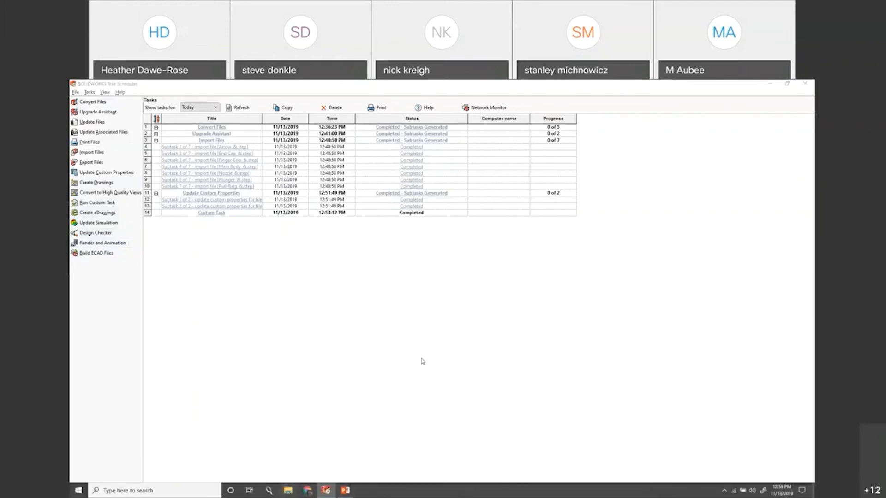
left_click(272, 323)
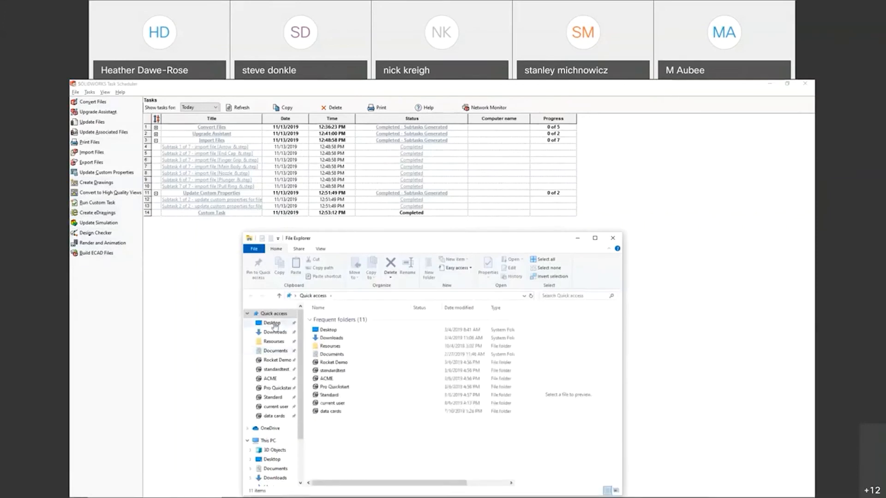
left_click(333, 344)
double_click(335, 346)
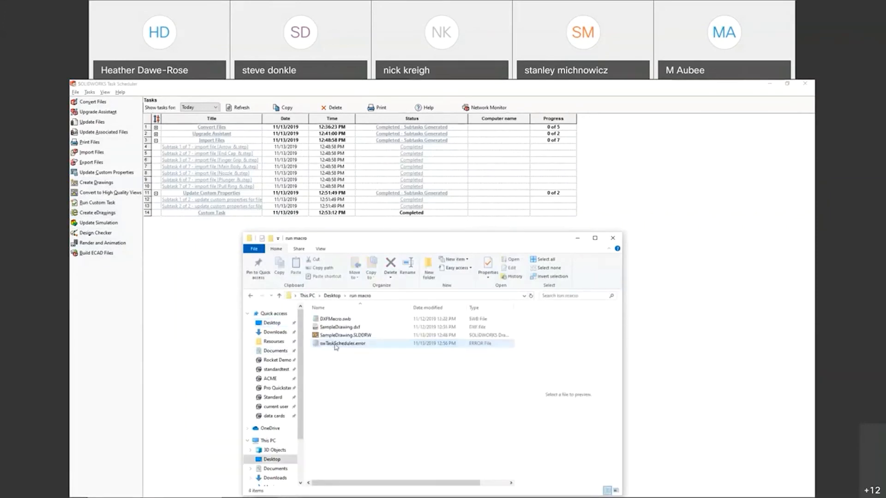
left_click(336, 328)
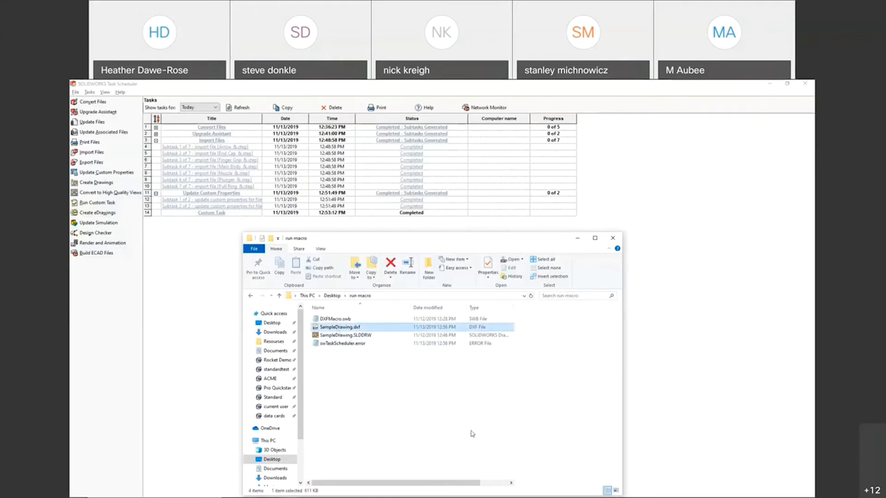
Read the latest entry in the swTaskScheduler.error log, then close the log and the run macro folder.
double_click(364, 344)
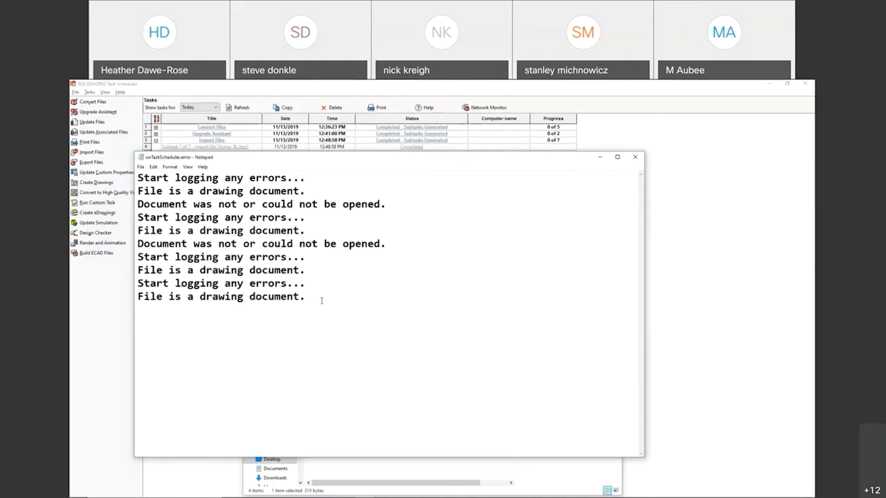
left_click_drag(322, 300, 206, 297)
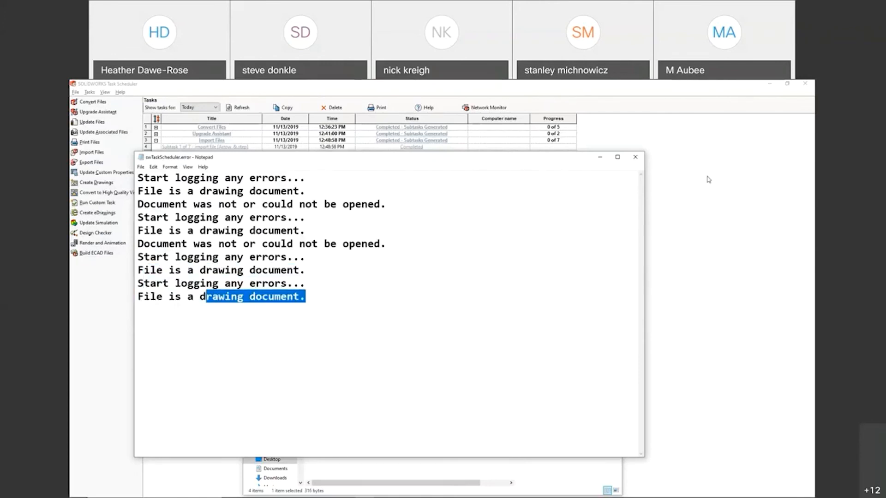
left_click(635, 157)
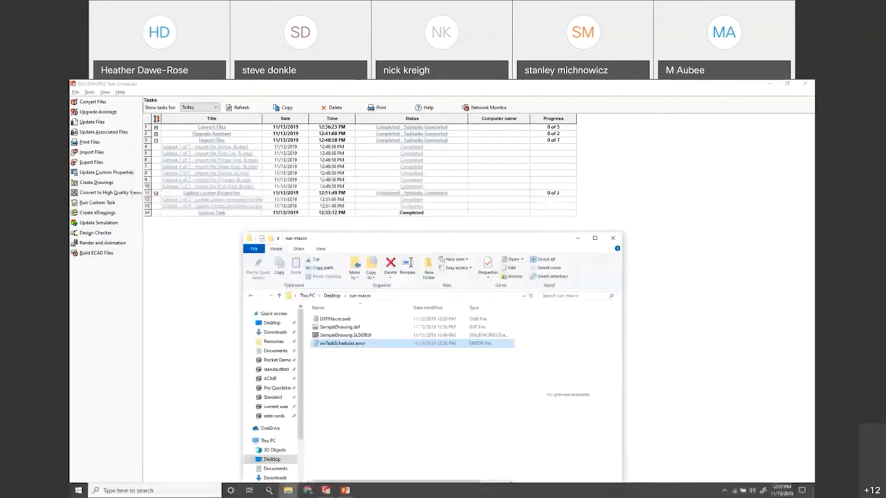
left_click(613, 238)
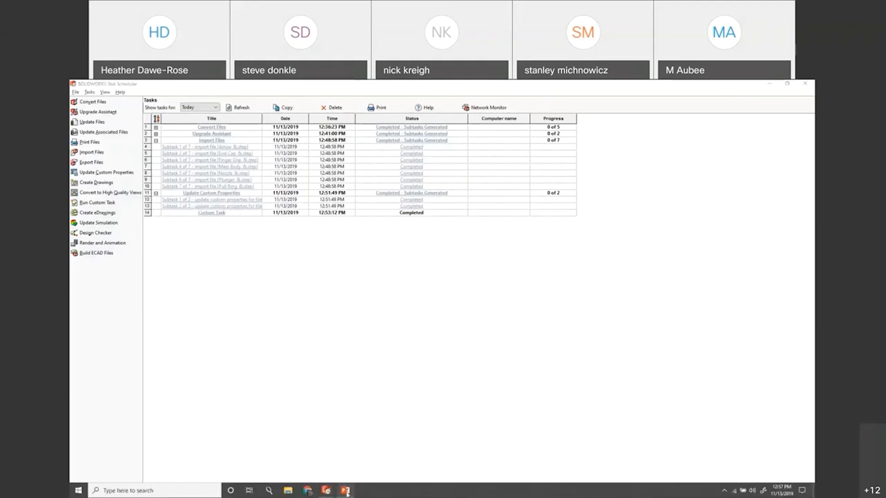
Switch to the PowerPoint slide show and advance to the question mark slide.
left_click(345, 490)
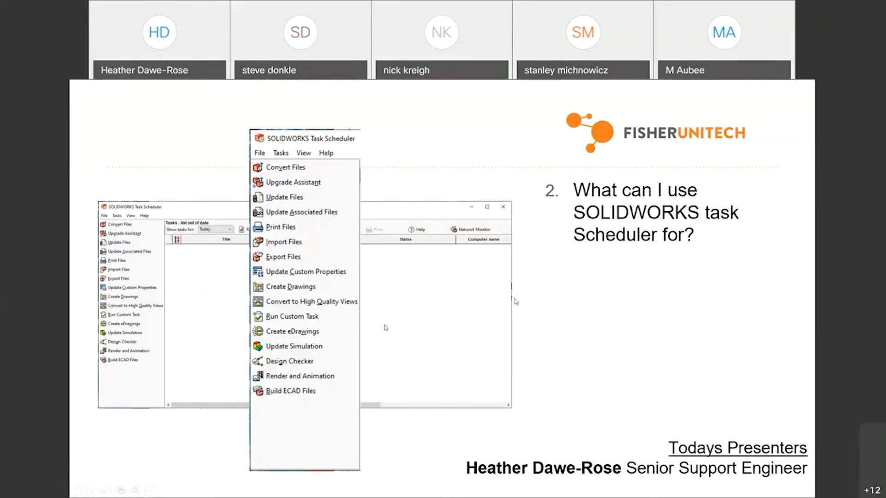
left_click(577, 301)
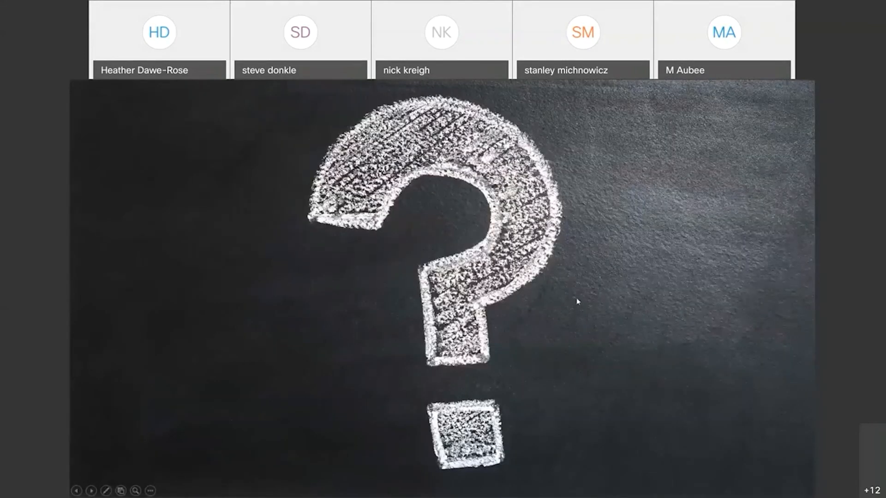